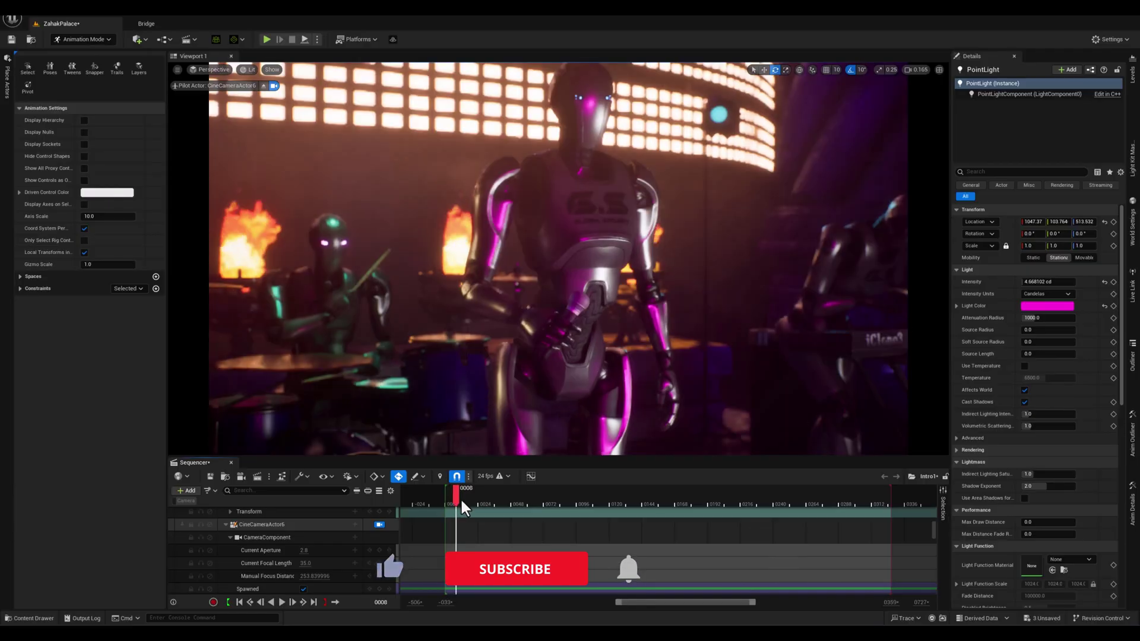
# Step: Scrub and play the Intro1 sequence to examine the singer's hand and microphone in the camera view
pyautogui.moveTo(463, 507); pyautogui.dragTo(326, 497)
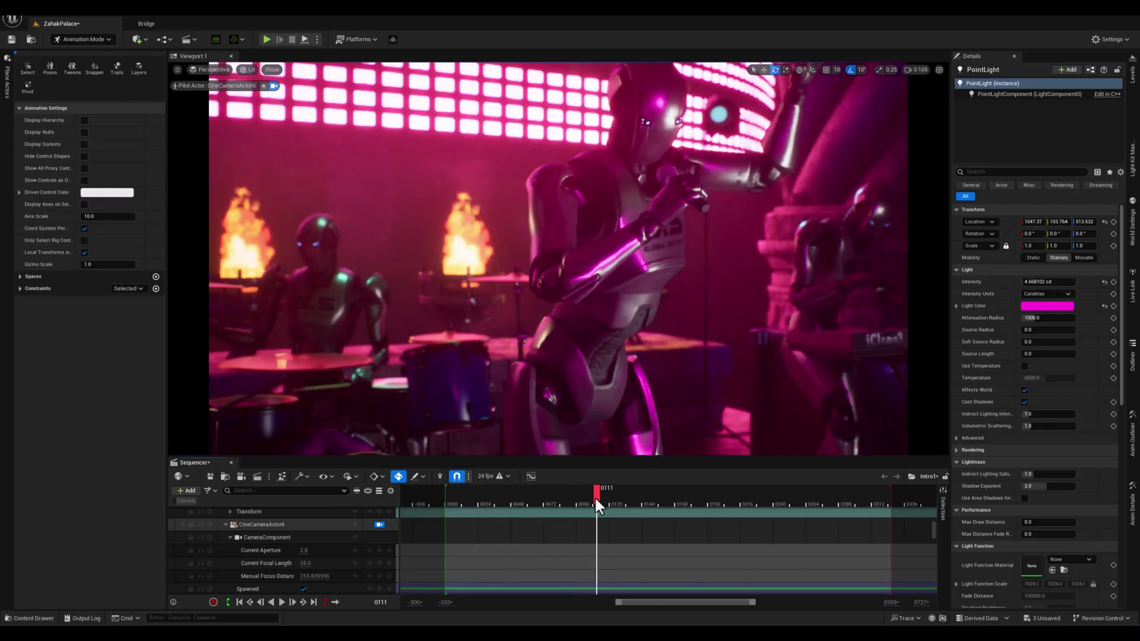
pyautogui.moveTo(454, 512); pyautogui.dragTo(369, 518)
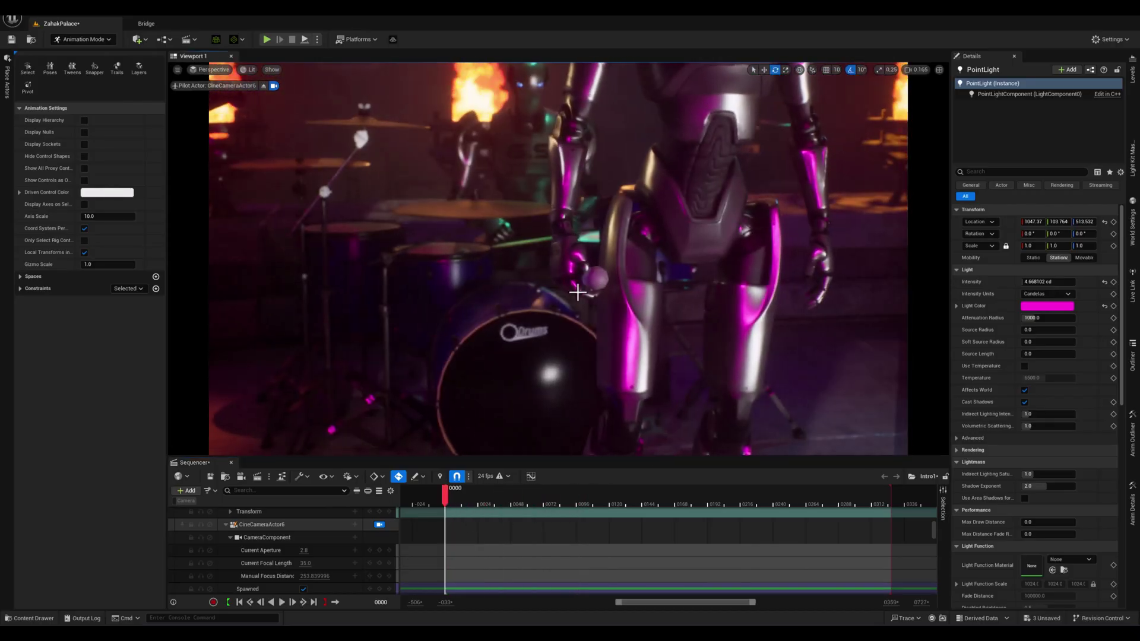
pyautogui.moveTo(435, 501); pyautogui.dragTo(589, 496)
pyautogui.press('space')
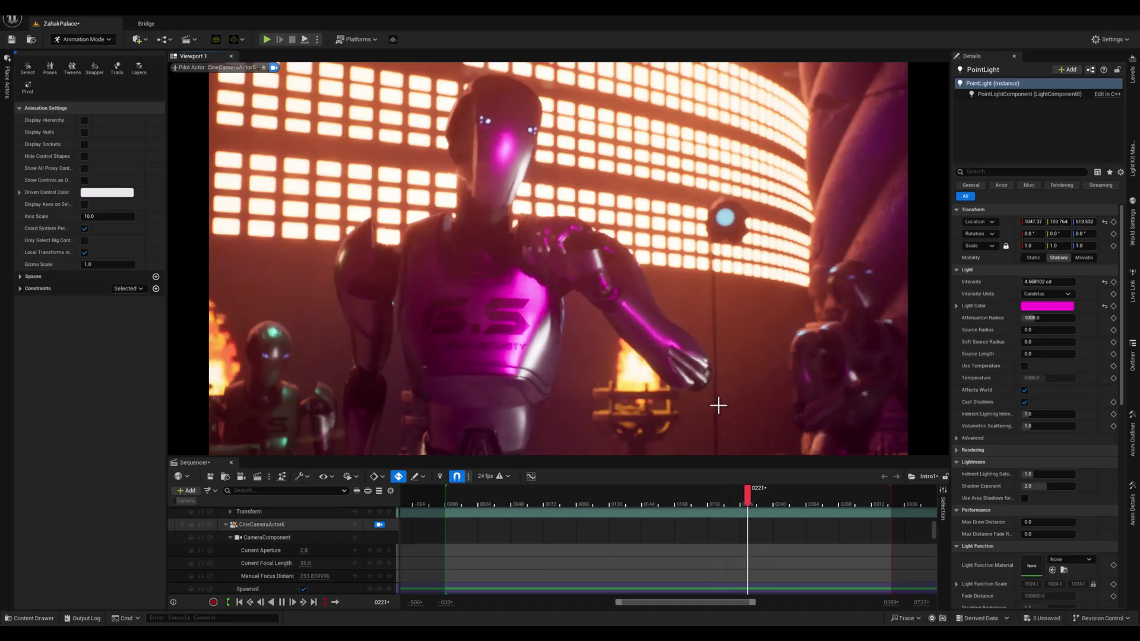
pyautogui.press('space')
pyautogui.moveTo(767, 496); pyautogui.dragTo(687, 496)
pyautogui.press('space')
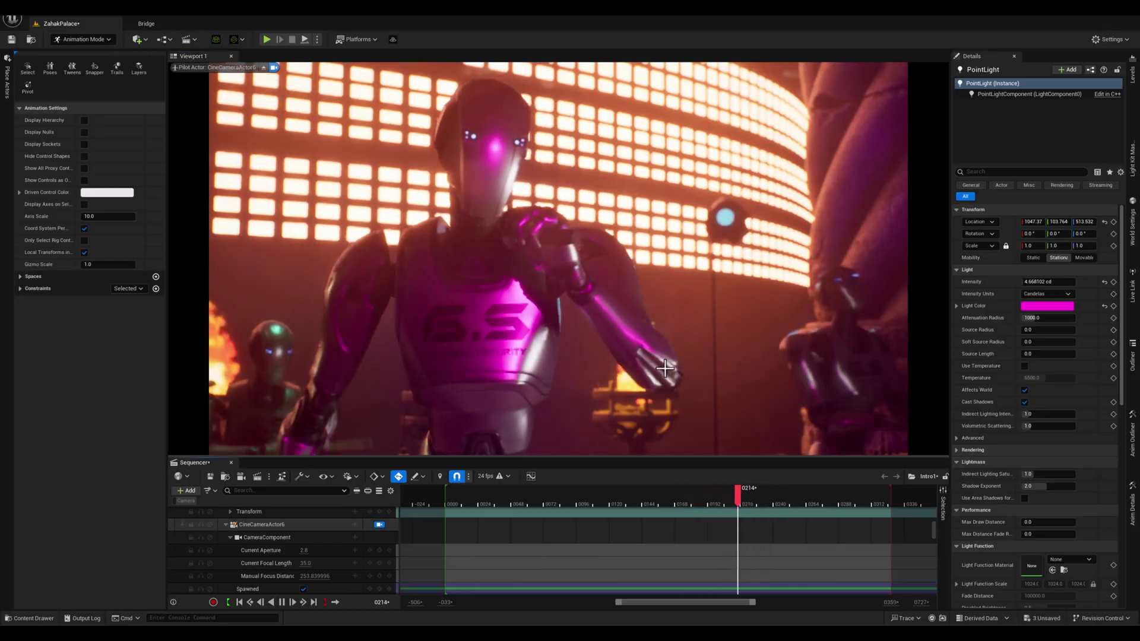
pyautogui.press('space')
pyautogui.moveTo(666, 383); pyautogui.dragTo(638, 306, button='right')
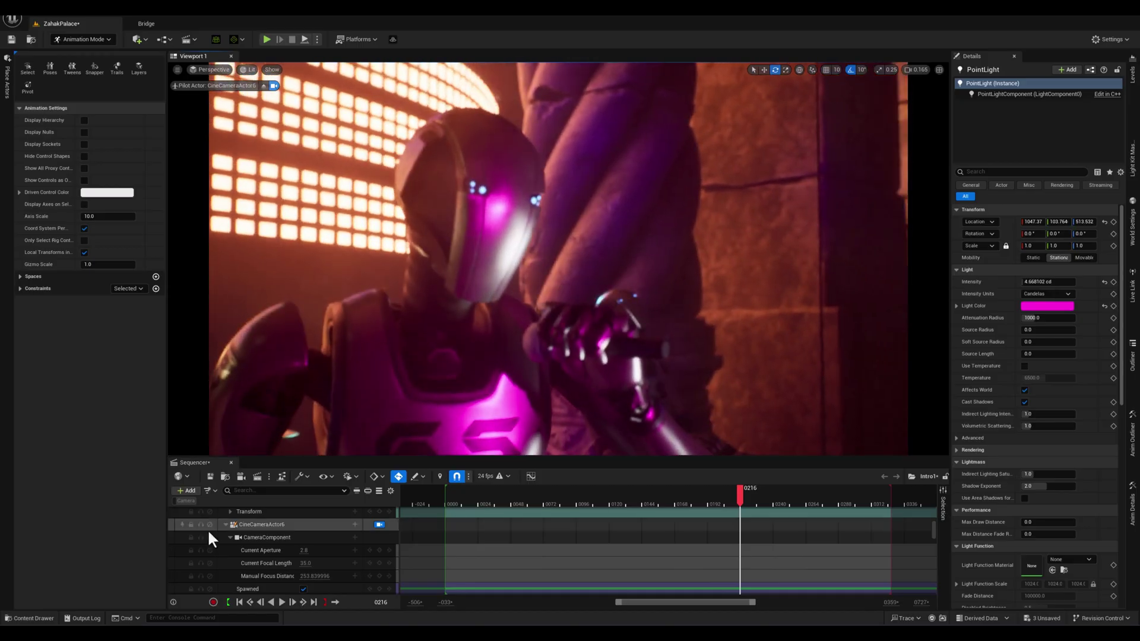
# Step: Open the Intro2 level sequence and view the scene through CineCameraActor7
pyautogui.doubleClick(305, 483)
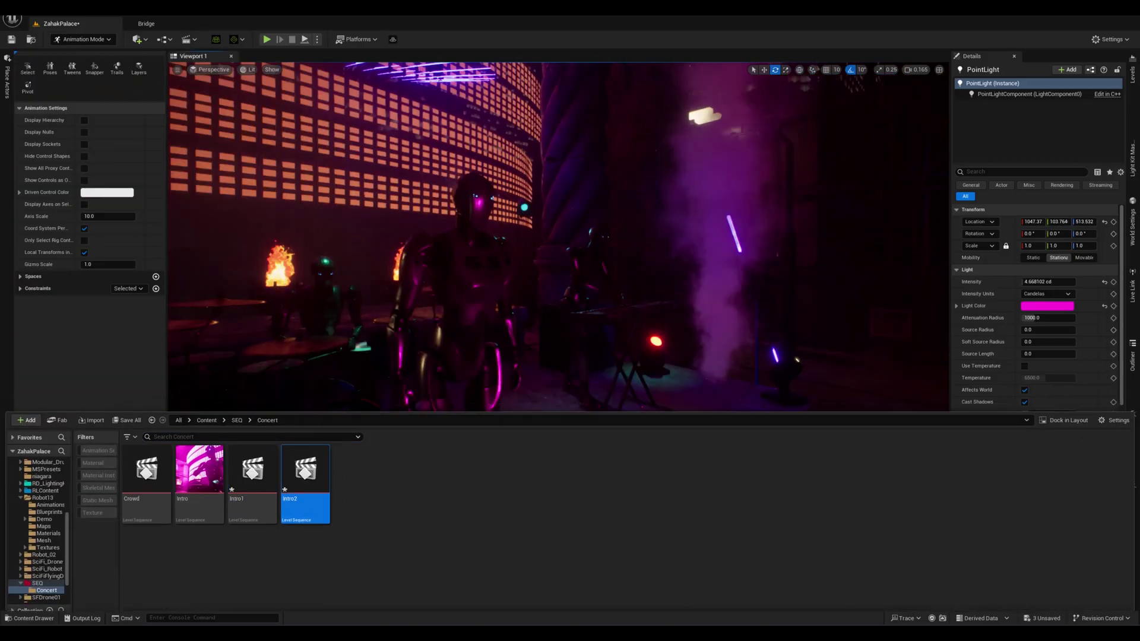
pyautogui.scroll(-4, 344, 542)
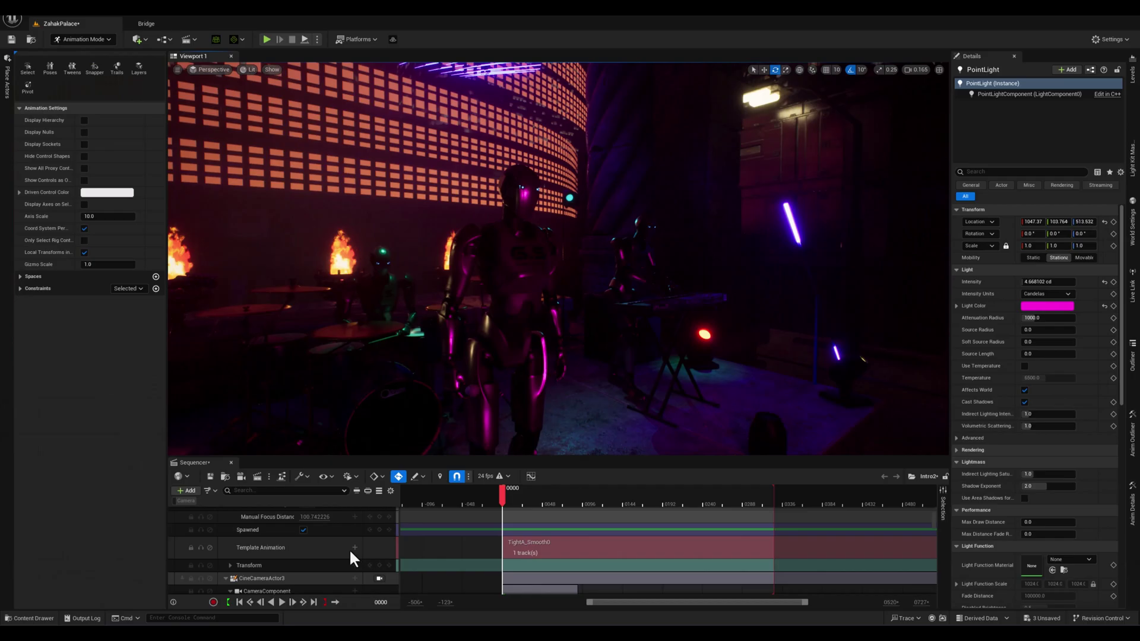
pyautogui.scroll(-3, 357, 547)
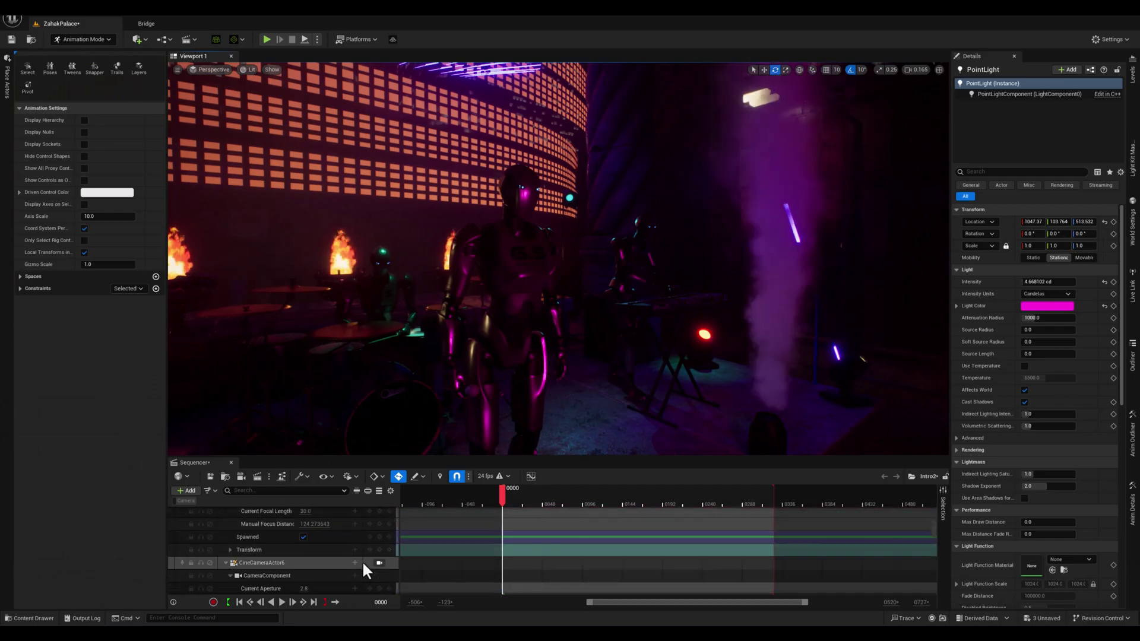
pyautogui.click(379, 562)
pyautogui.scroll(-5, 348, 561)
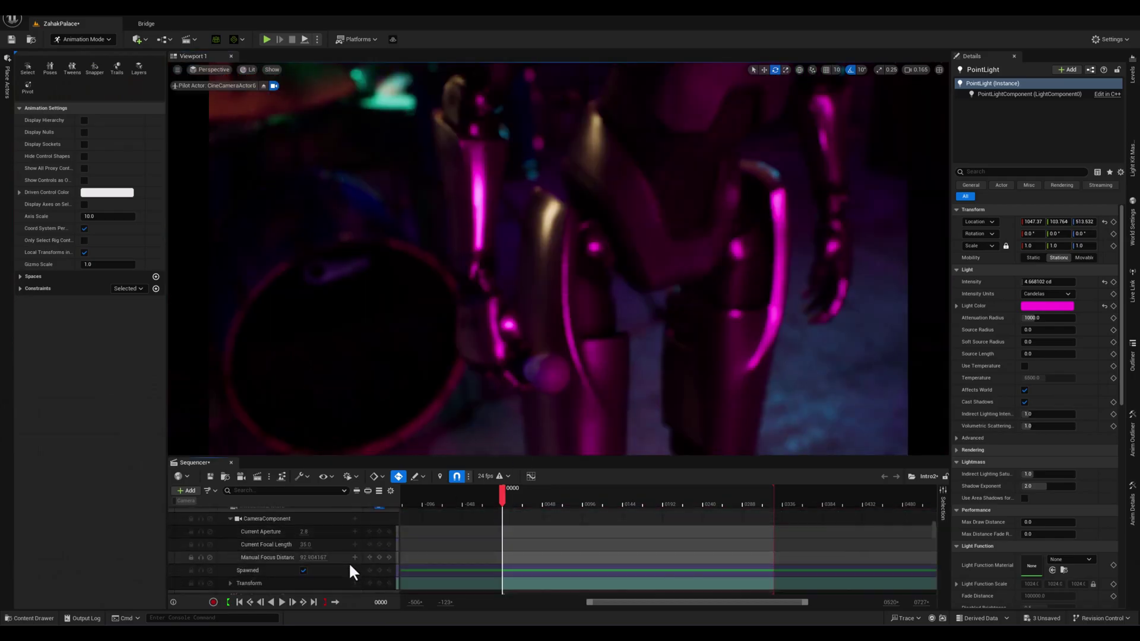
pyautogui.click(379, 539)
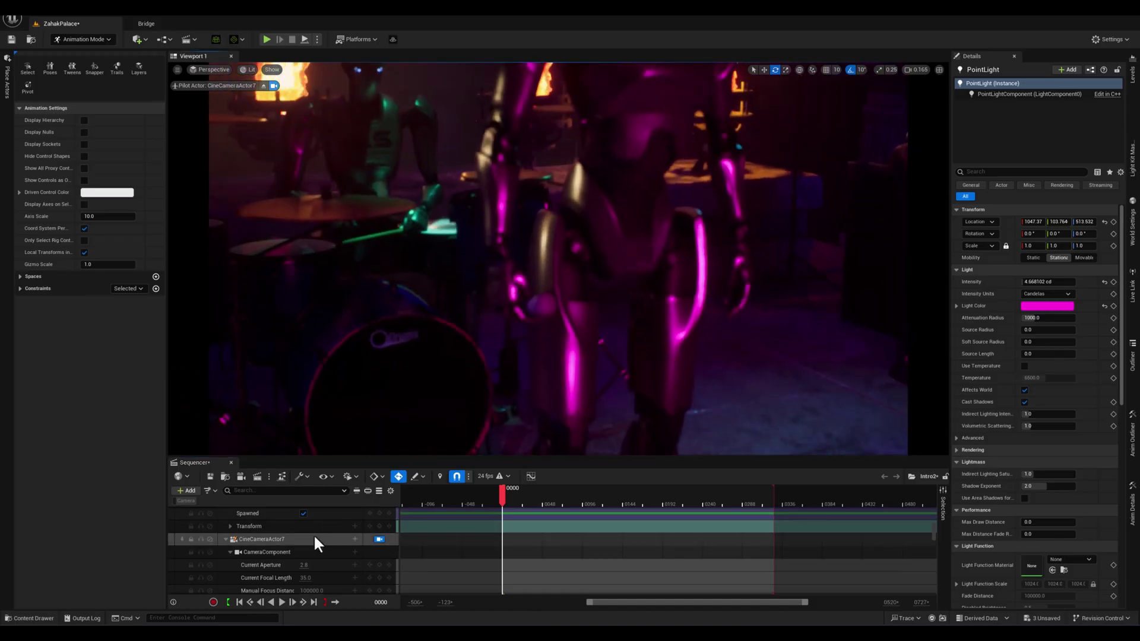
# Step: Set CineCameraActor7's focus method to Tracking with the microphone as the actor to track
pyautogui.click(315, 539)
pyautogui.moveTo(1038, 343); pyautogui.dragTo(1012, 342)
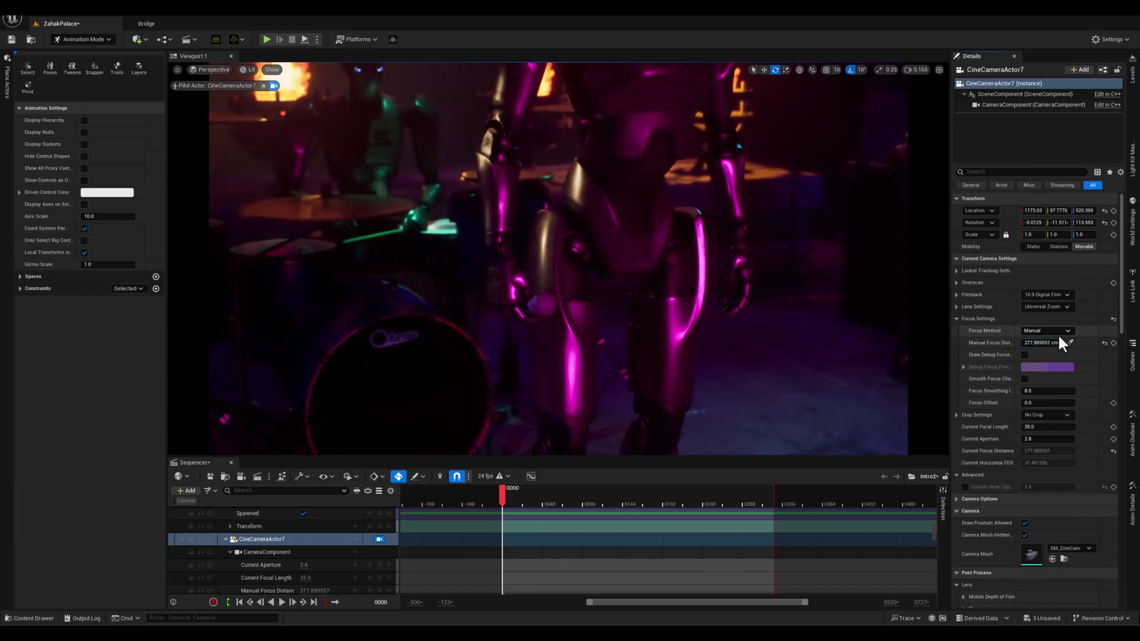
pyautogui.click(1055, 357)
pyautogui.click(1089, 354)
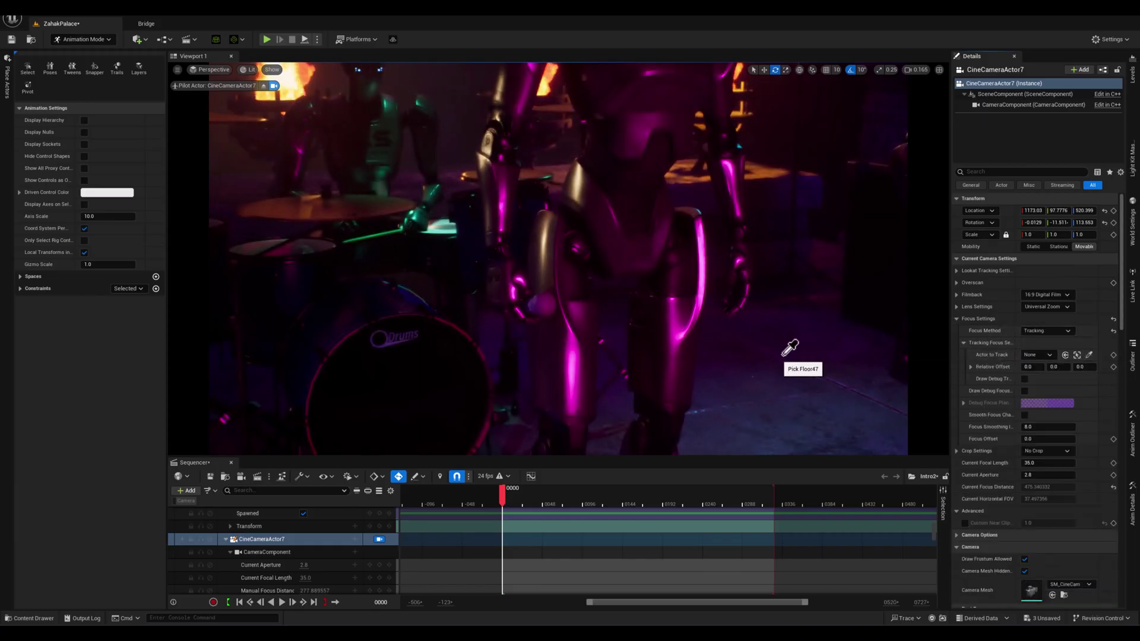
pyautogui.click(548, 307)
# Step: Reframe CineCameraActor7 to show the singing robot from the head down to its thighs
pyautogui.moveTo(661, 315); pyautogui.dragTo(647, 214, button='right')
pyautogui.press('s')
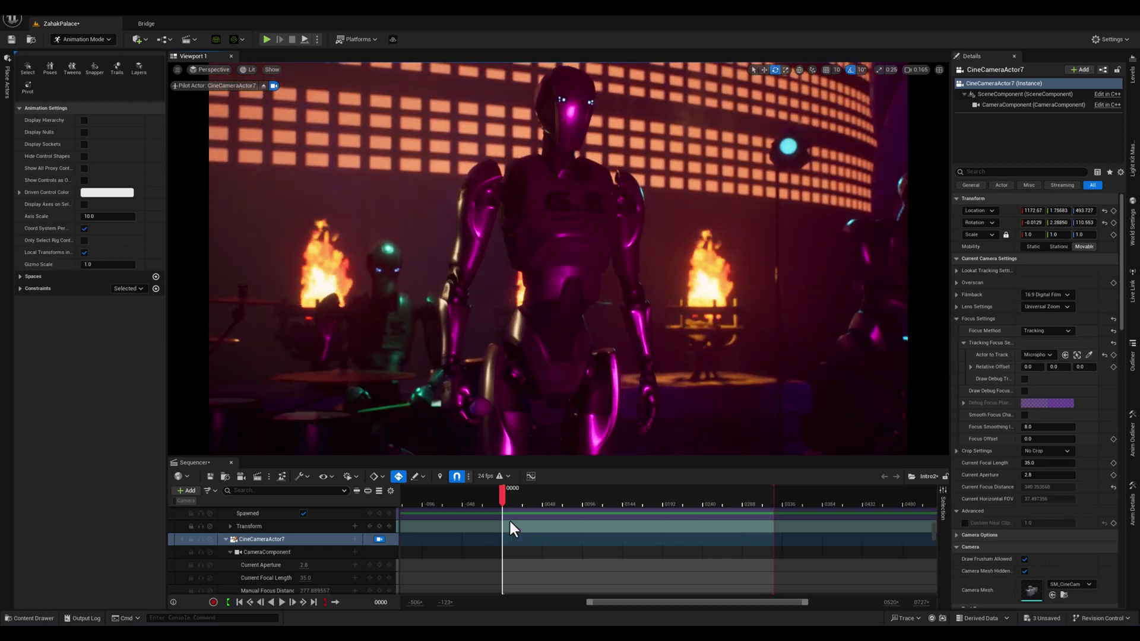
pyautogui.scroll(2, 509, 499)
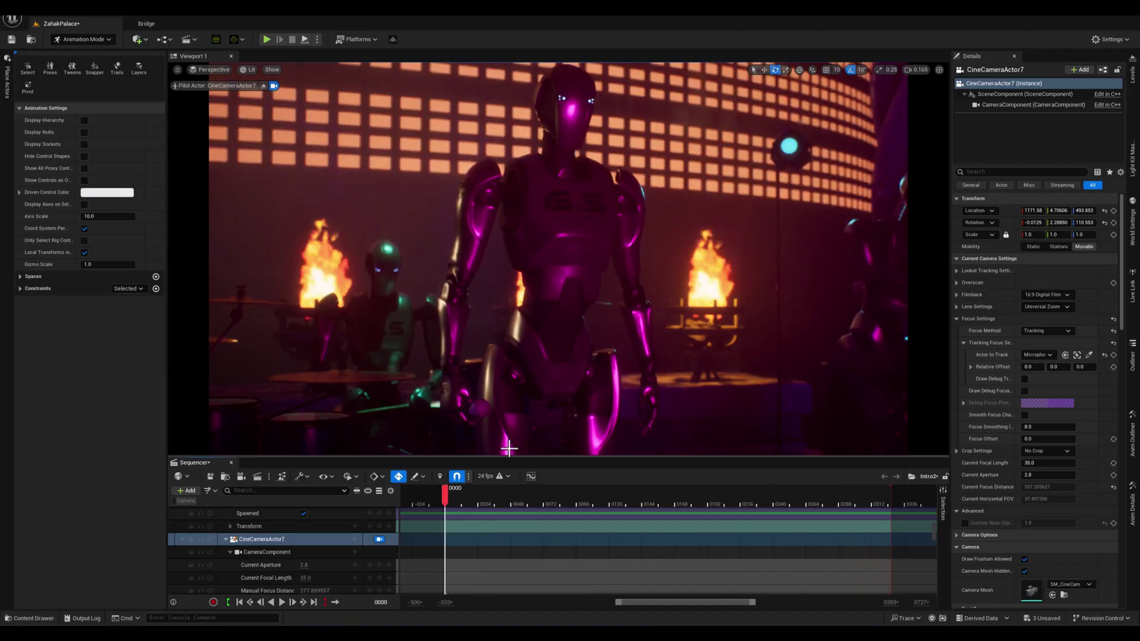
# Step: Add a Parent constraint with Maintain Offset that attaches the microphone to the singing robot's hand_r bone
pyautogui.click(472, 409)
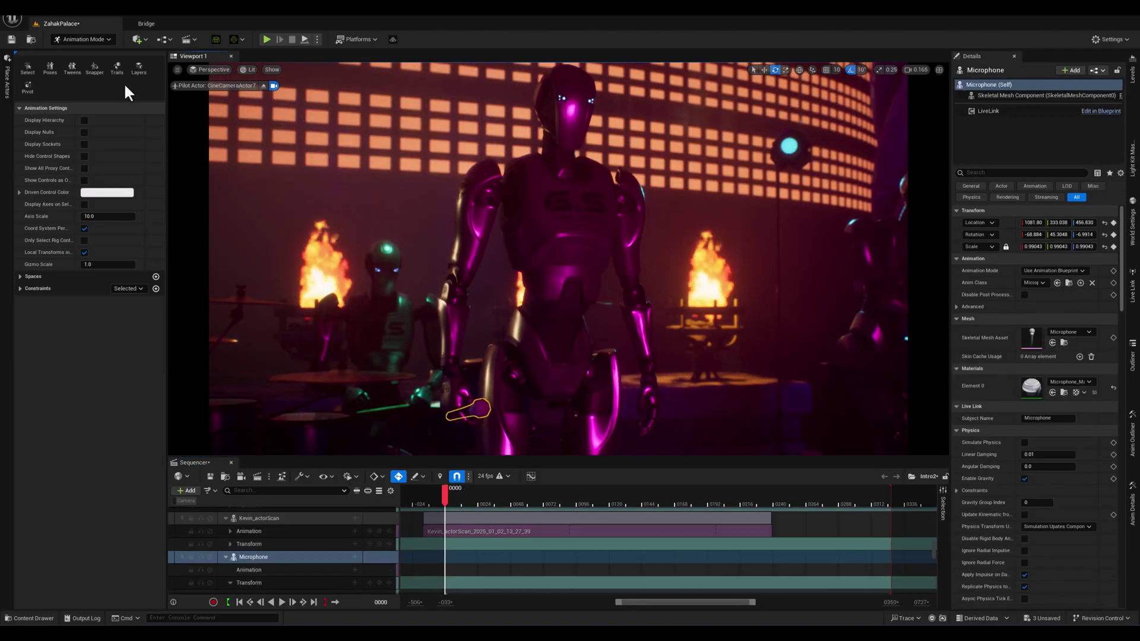
pyautogui.click(91, 40)
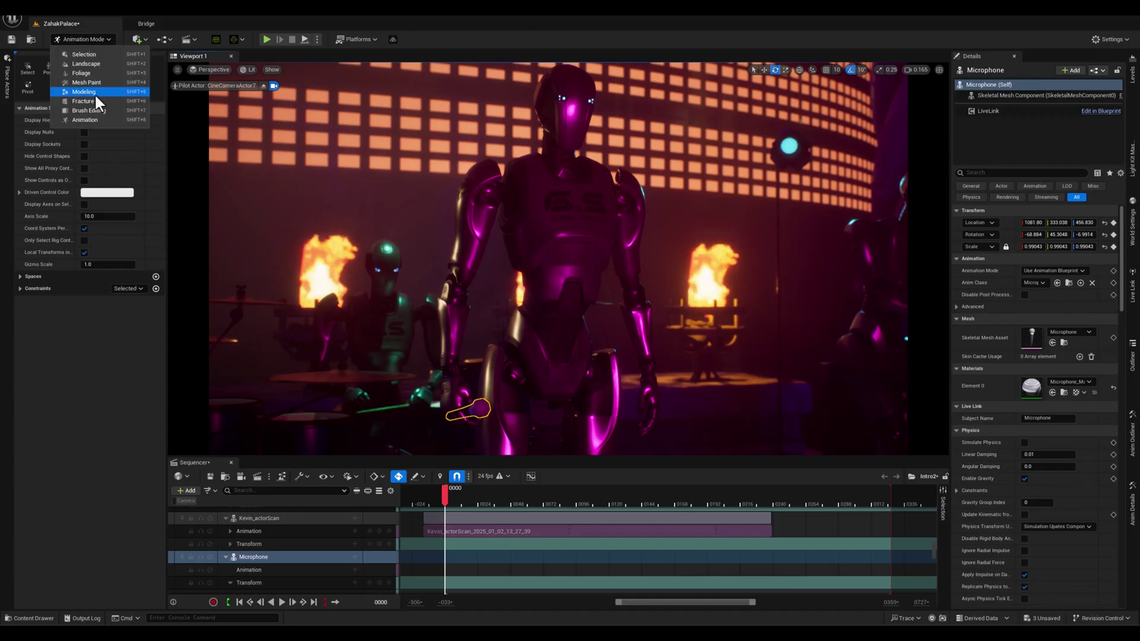
pyautogui.click(81, 407)
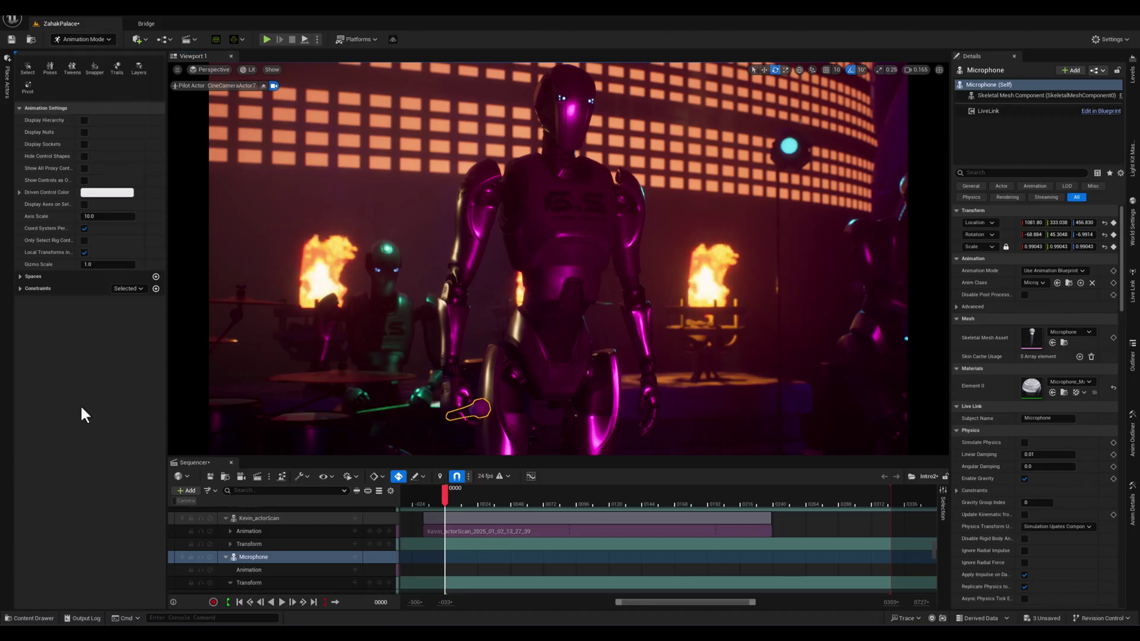
pyautogui.click(156, 290)
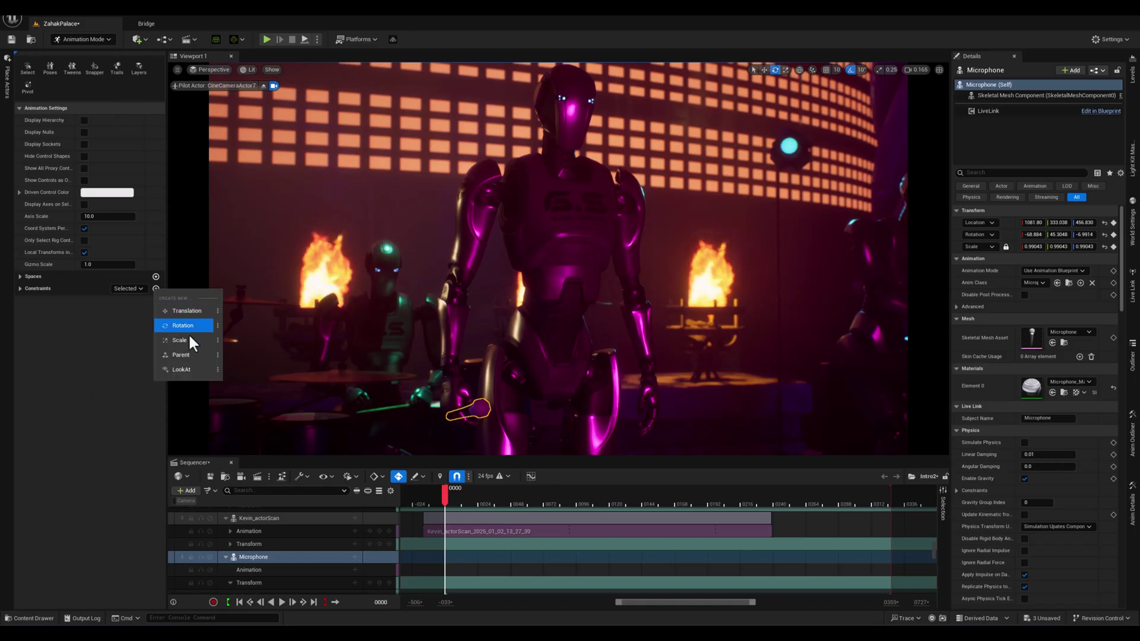
pyautogui.click(217, 355)
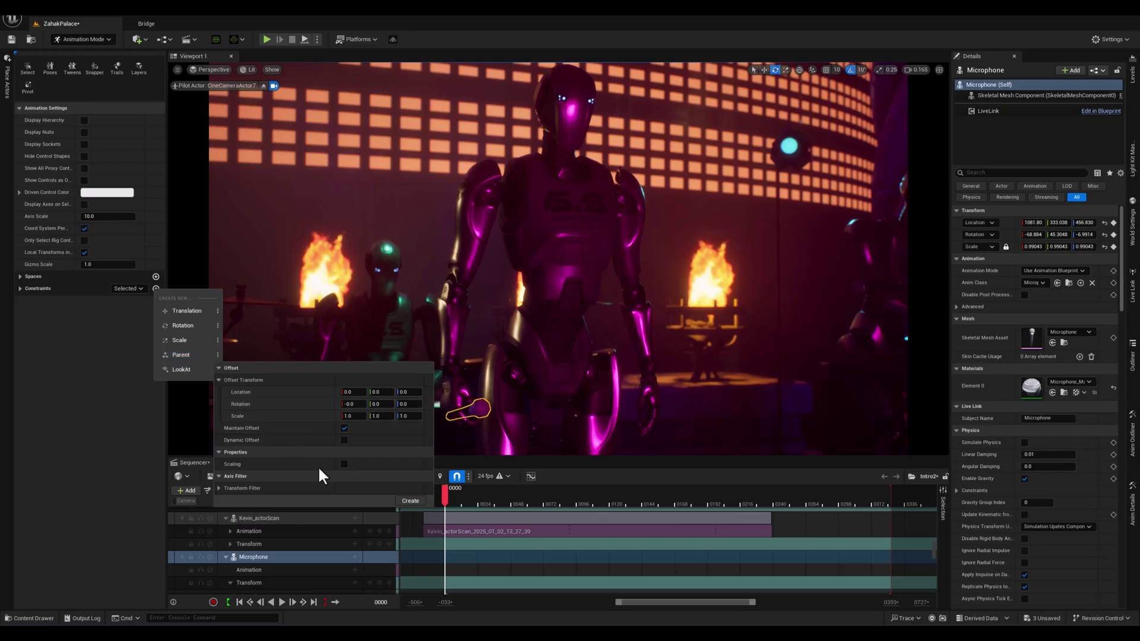
pyautogui.click(410, 500)
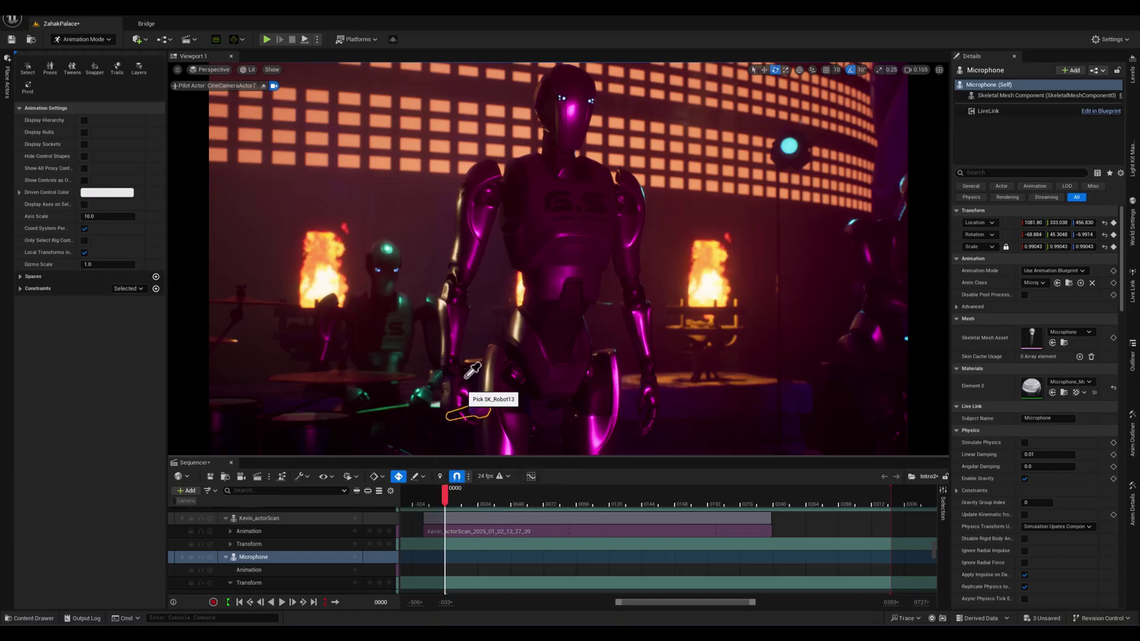
pyautogui.click(549, 290)
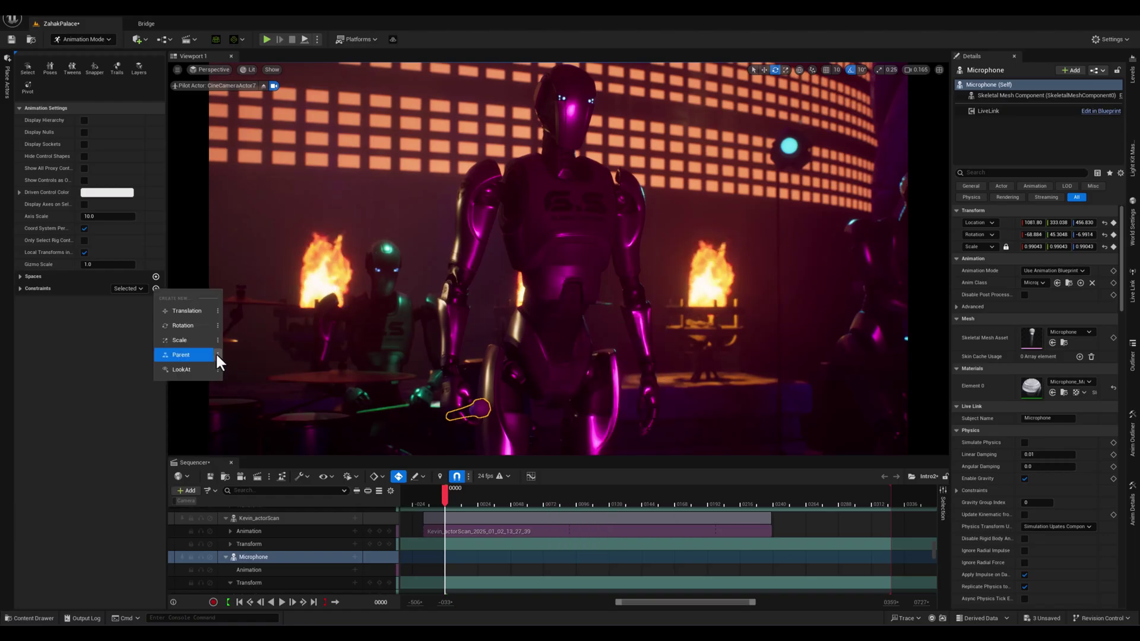
pyautogui.click(217, 354)
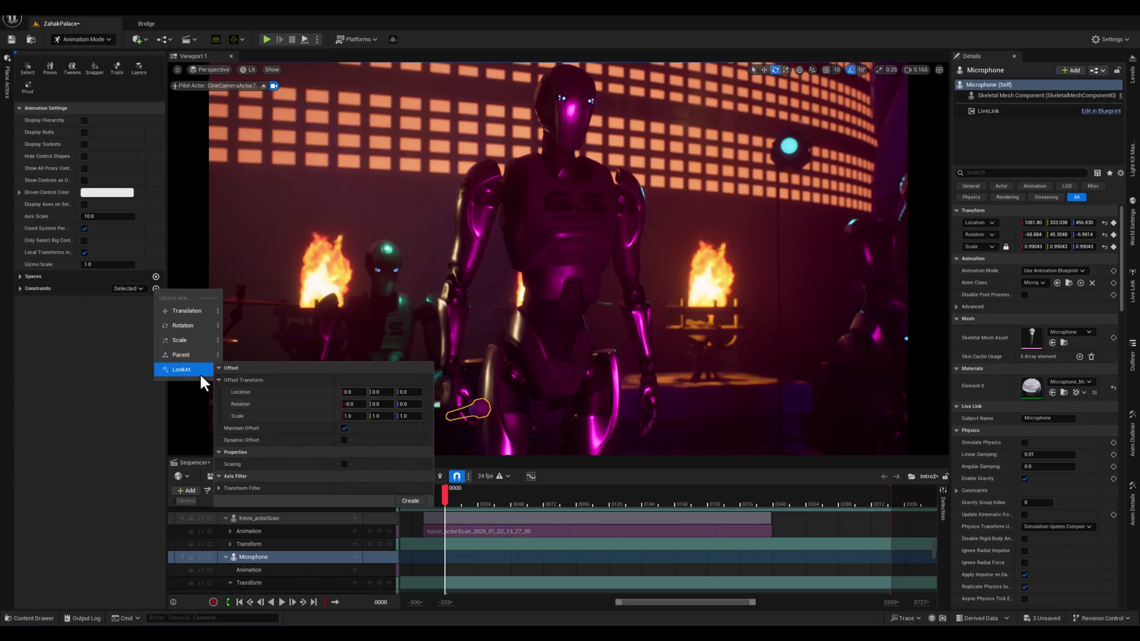
pyautogui.click(410, 501)
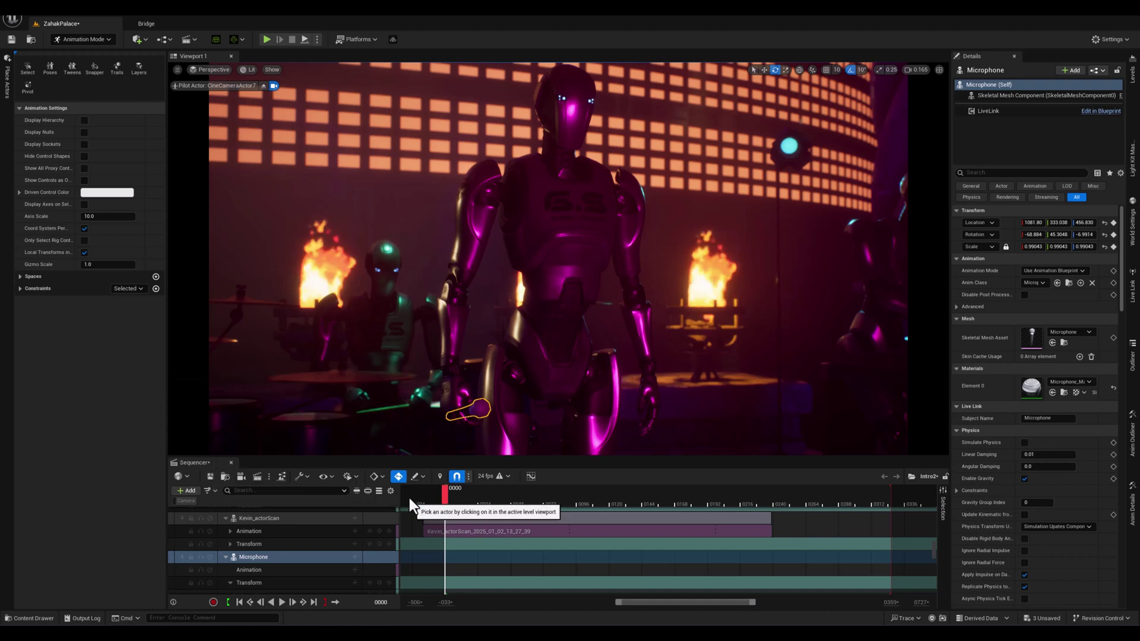
pyautogui.click(549, 290)
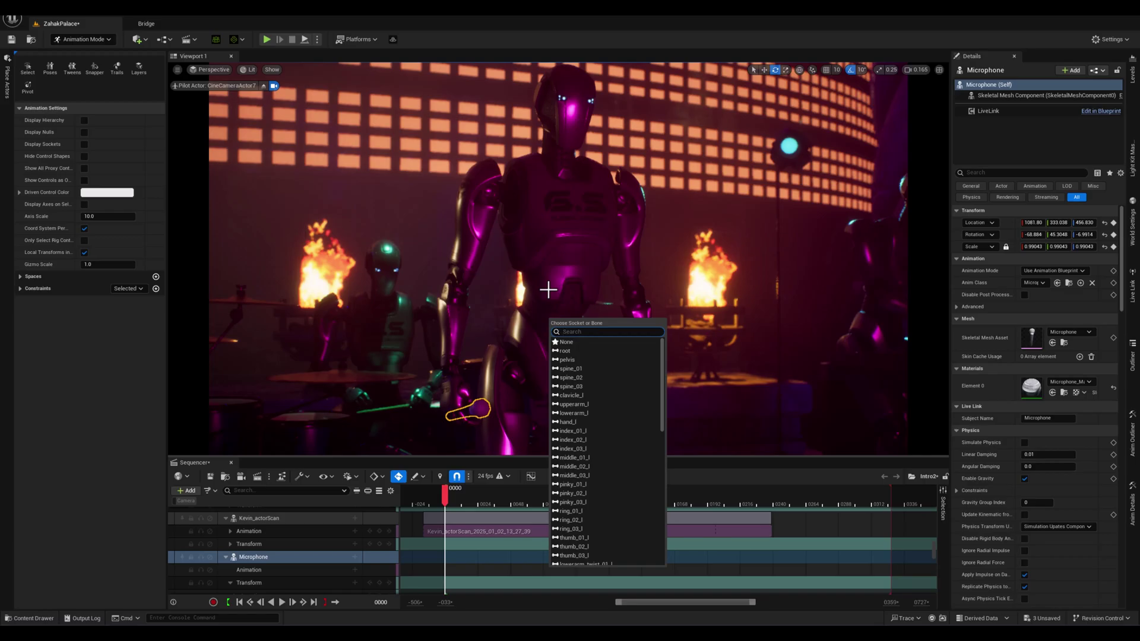
pyautogui.write('hand')
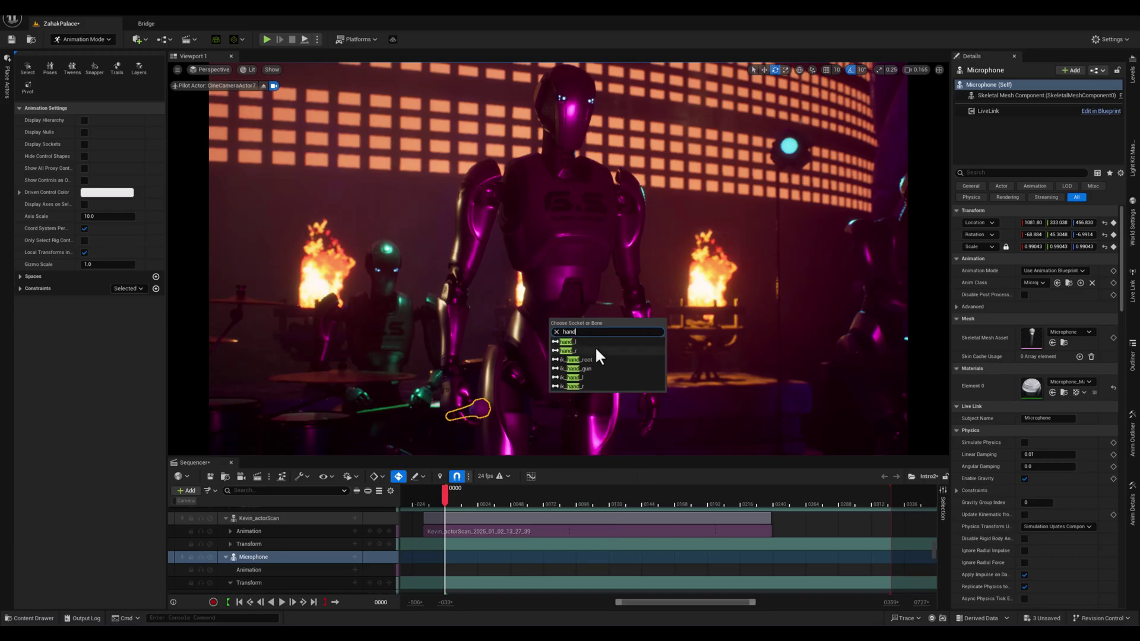
pyautogui.click(595, 350)
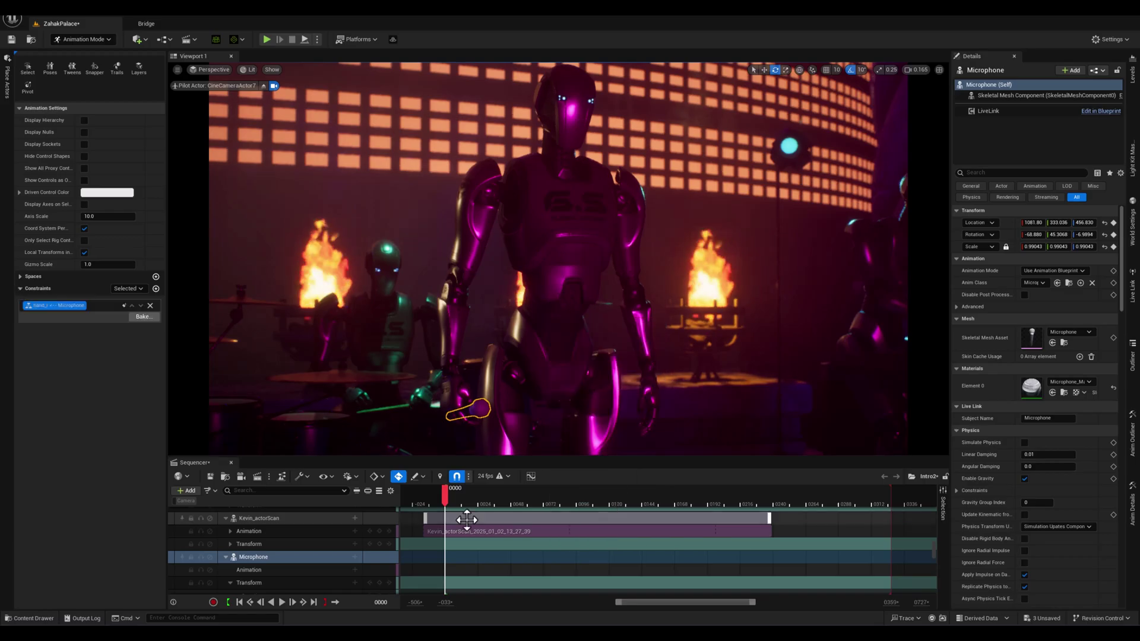
# Step: Isolate the Microphone tracks in the Sequencer and play the sequence from frame 0 to check the constraint
pyautogui.click(356, 490)
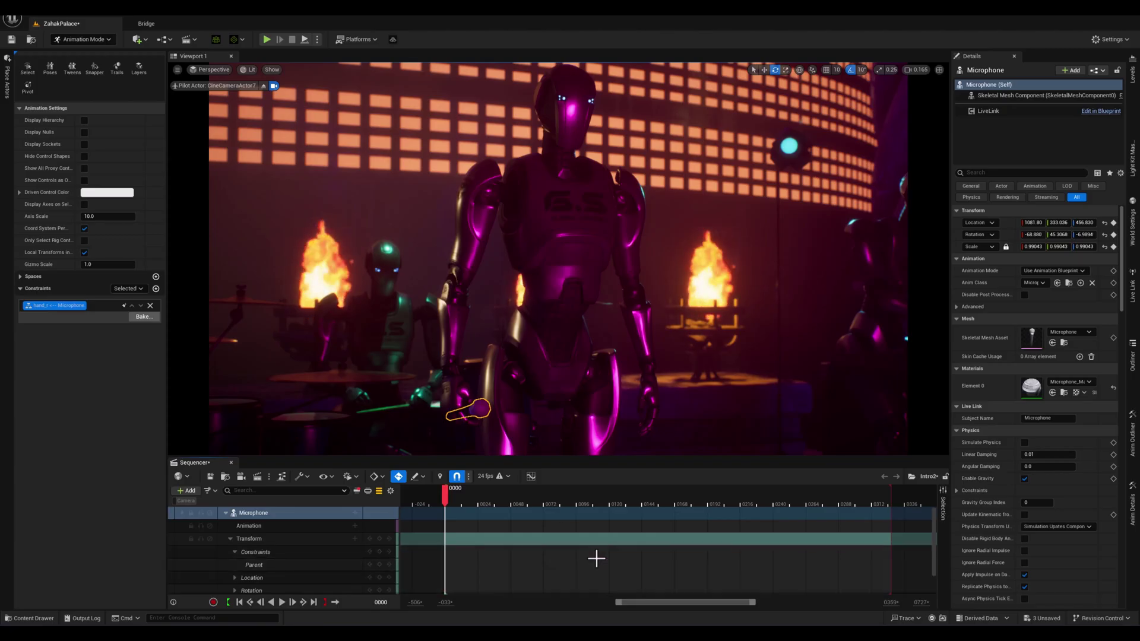
pyautogui.press('space')
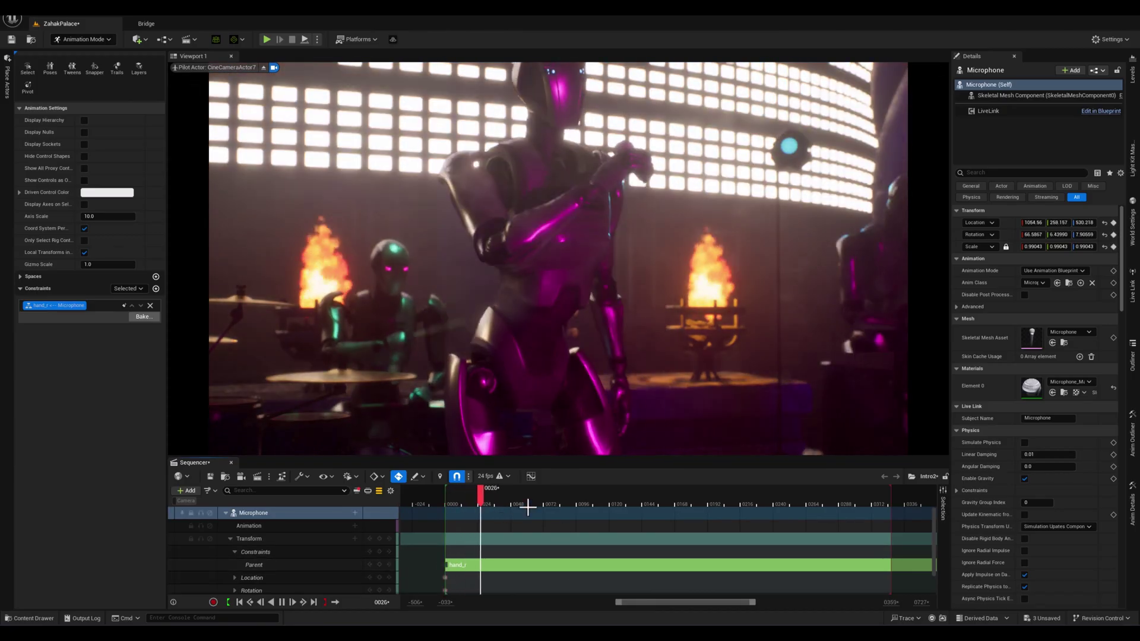
pyautogui.keyDown('ctrl'); pyautogui.scroll(-2, 567, 516); pyautogui.keyUp('ctrl')
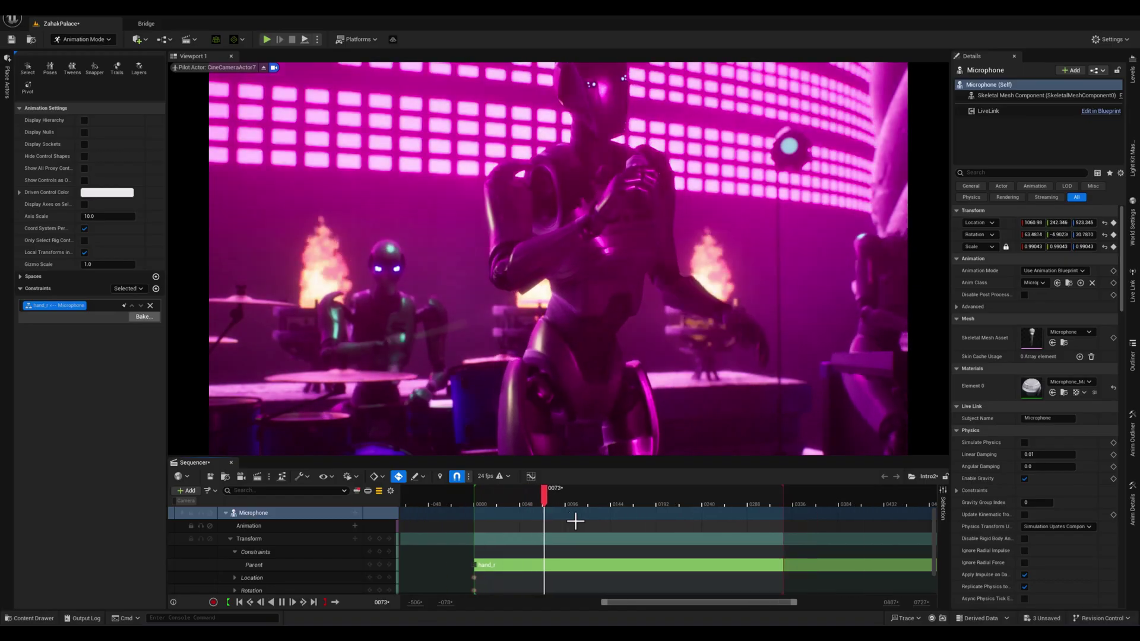
pyautogui.moveTo(575, 521); pyautogui.dragTo(551, 512, button='right')
# Step: Key the Microphone's location, rotation and scale at frame 195
pyautogui.moveTo(551, 501)
pyautogui.mouseDown()
pyautogui.moveTo(642, 511)
pyautogui.moveTo(622, 519)
pyautogui.moveTo(639, 522)
pyautogui.moveTo(642, 511)
pyautogui.moveTo(531, 507)
pyautogui.moveTo(554, 500)
pyautogui.mouseUp()
pyautogui.keyDown('ctrl'); pyautogui.scroll(3, 635, 498); pyautogui.keyUp('ctrl')
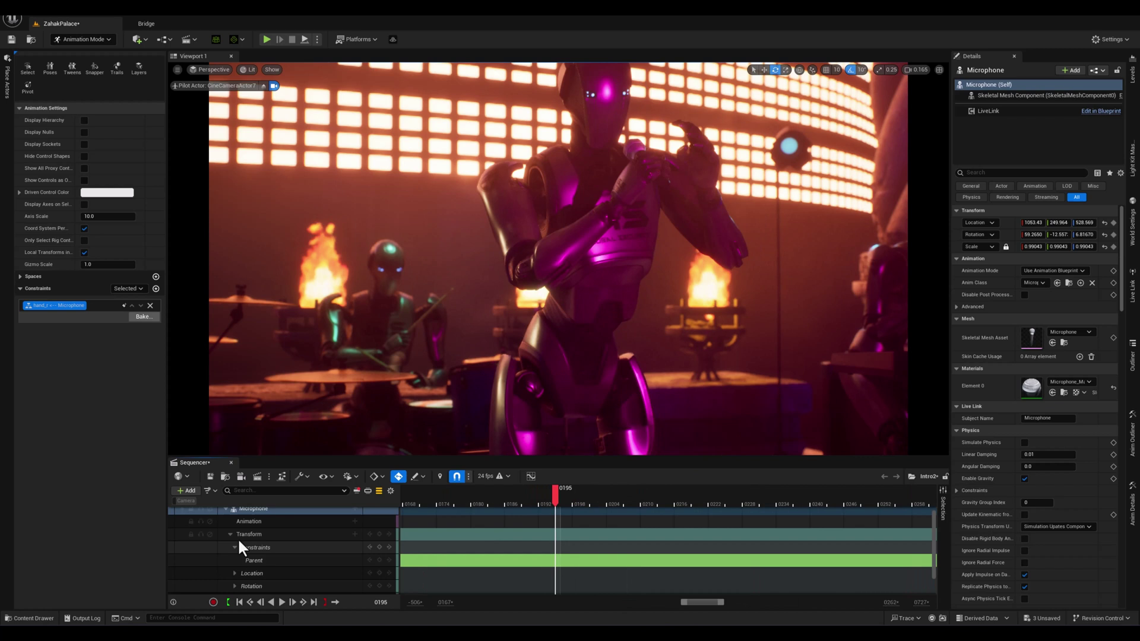
pyautogui.scroll(1, 273, 529)
pyautogui.click(278, 512)
pyautogui.press('s')
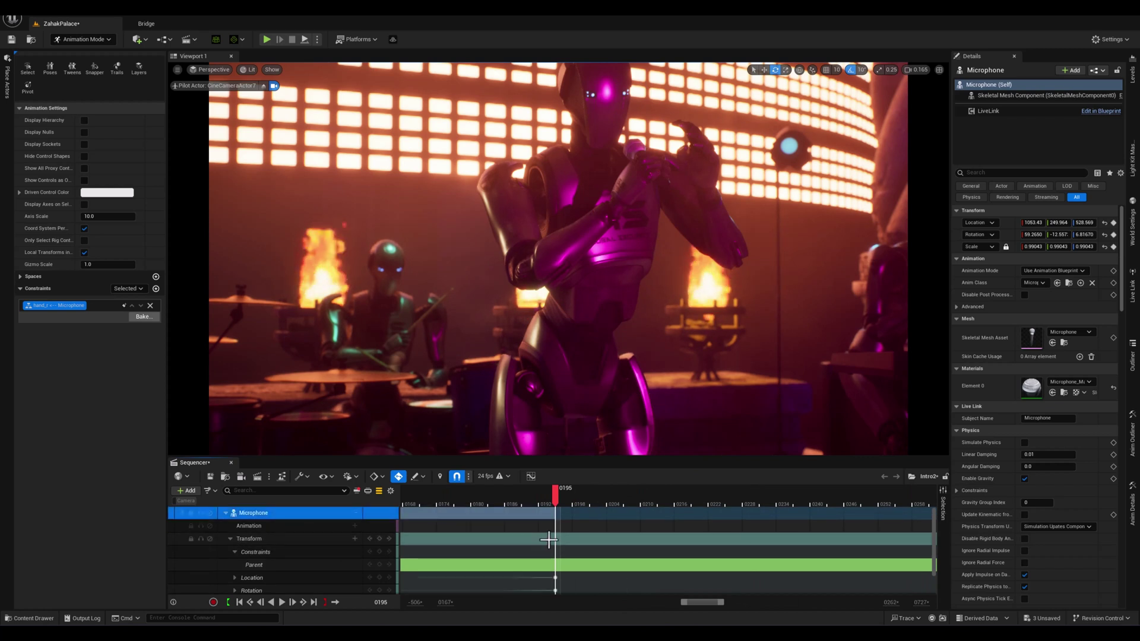
# Step: At frame 197, shift the microphone along its X axis into the robot's gripping hand, keying its location
pyautogui.scroll(-1, 511, 561)
pyautogui.moveTo(556, 496); pyautogui.dragTo(570, 496)
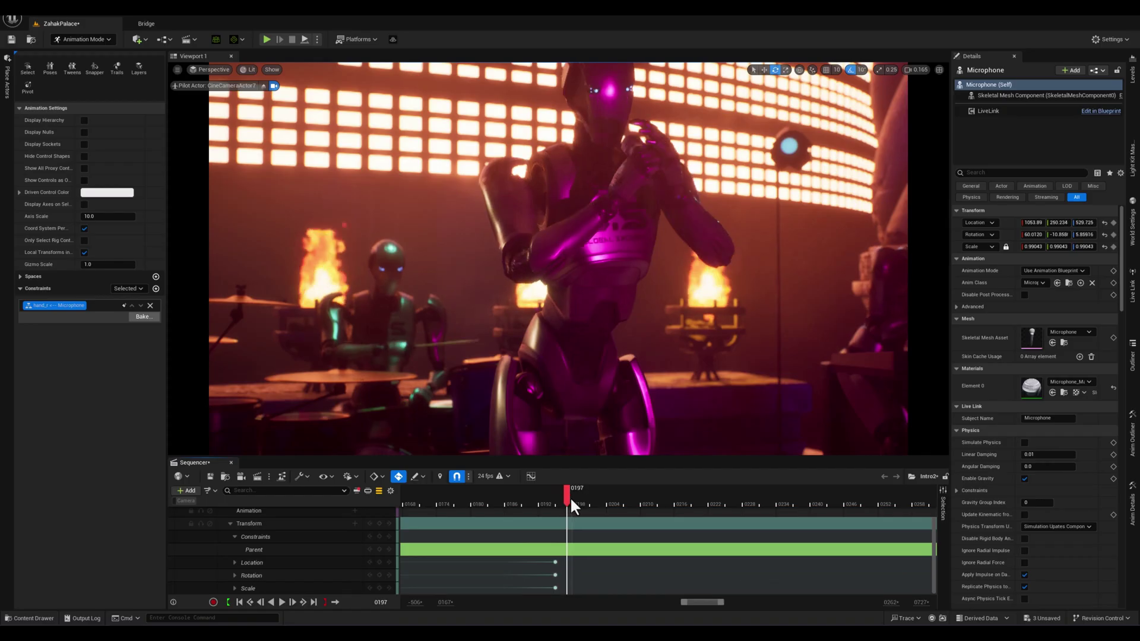
pyautogui.moveTo(565, 410); pyautogui.dragTo(569, 343, button='right')
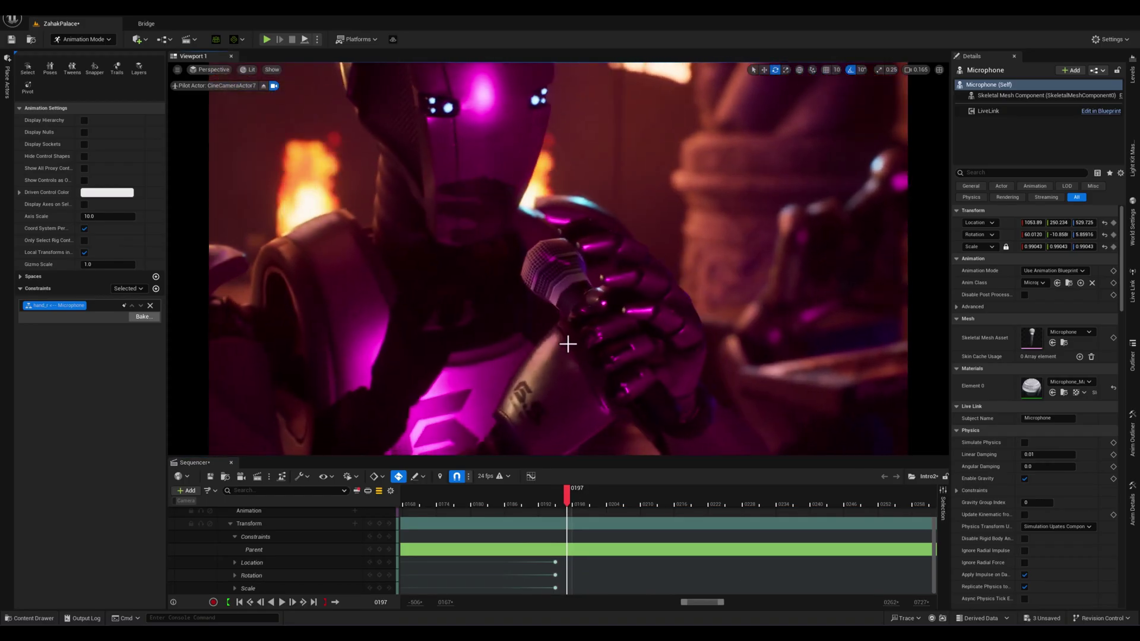
pyautogui.click(572, 289)
pyautogui.press('g')
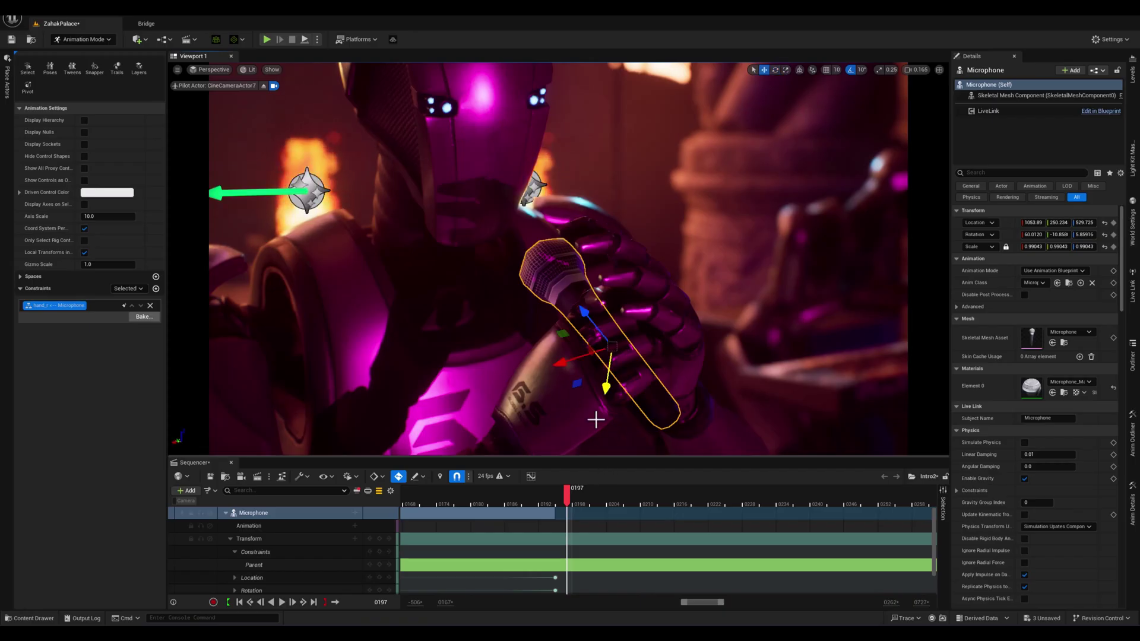
pyautogui.moveTo(569, 364); pyautogui.dragTo(599, 354)
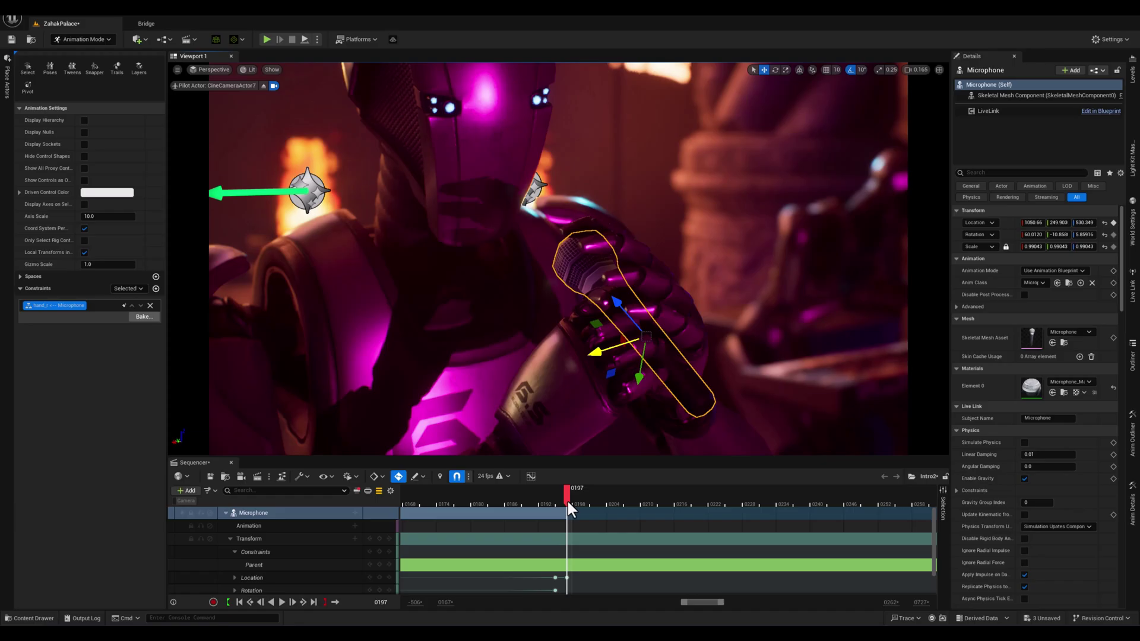
# Step: At frame 197, add a second Parent constraint that attaches the Microphone to the singing robot's hand_l bone
pyautogui.moveTo(567, 501); pyautogui.dragTo(573, 490)
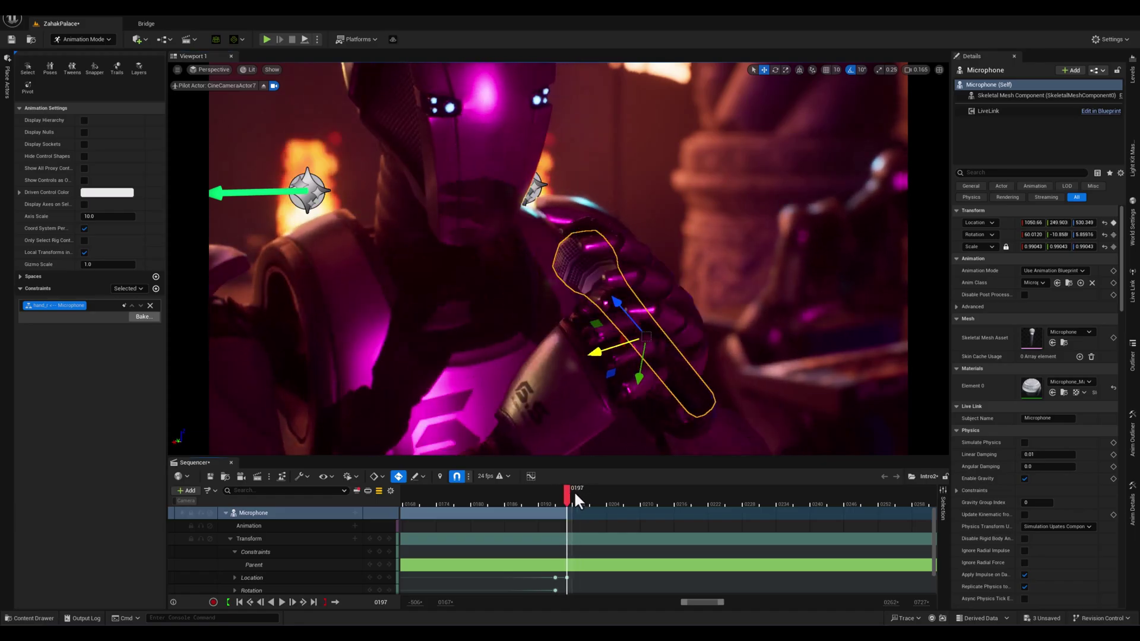
pyautogui.keyDown('shift'); pyautogui.scroll(1, 578, 554); pyautogui.keyUp('shift')
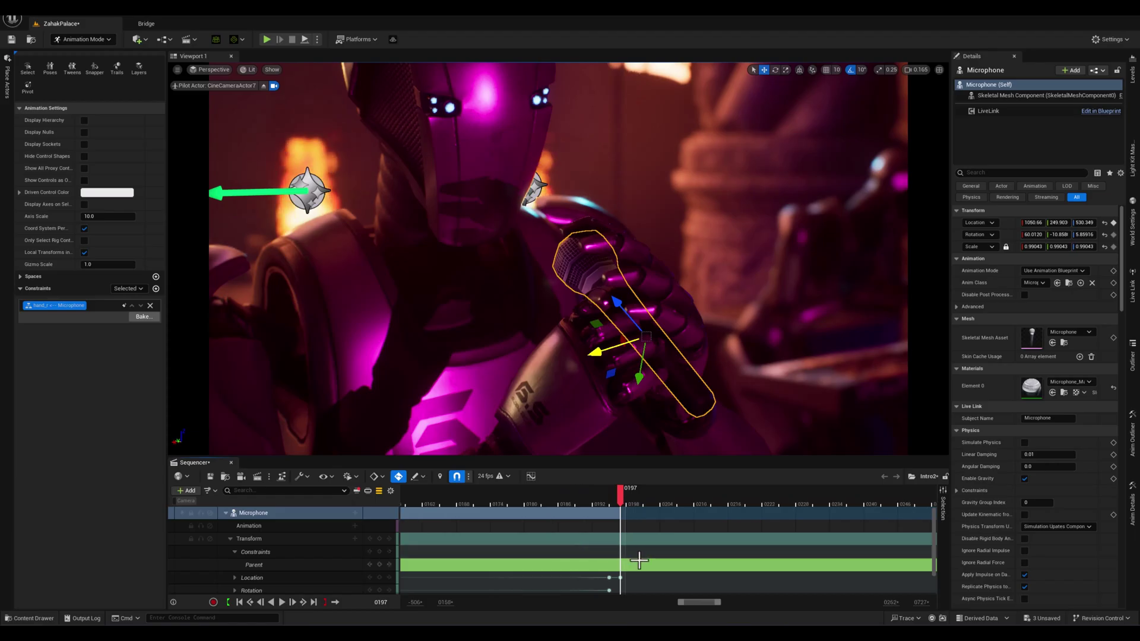
pyautogui.moveTo(632, 496)
pyautogui.mouseDown()
pyautogui.moveTo(604, 499)
pyautogui.moveTo(631, 506)
pyautogui.mouseUp()
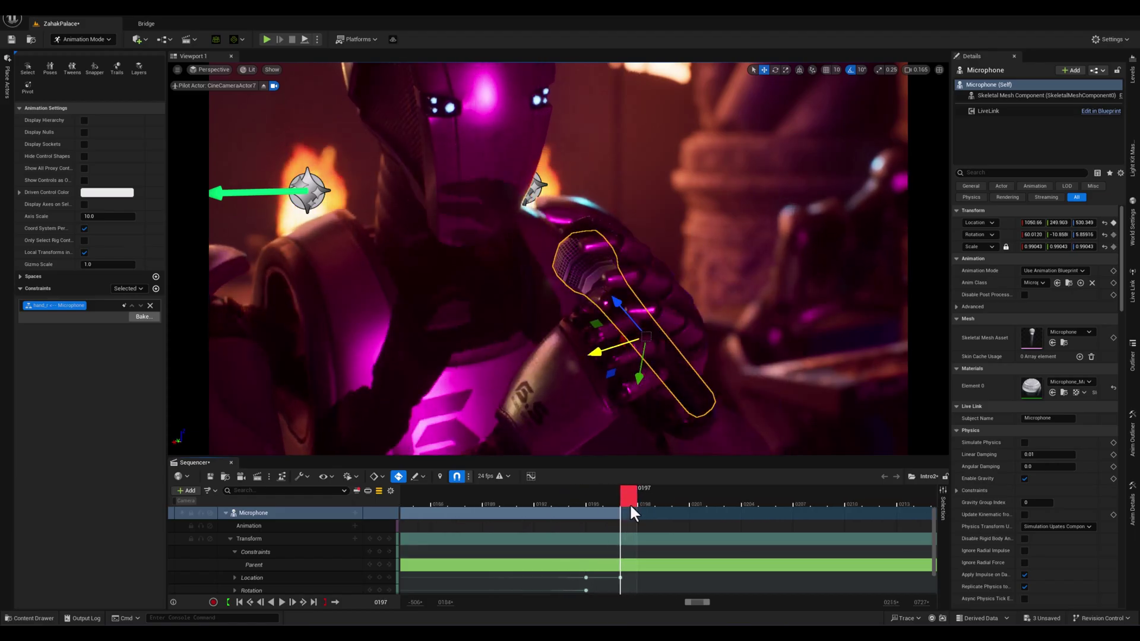
pyautogui.click(156, 288)
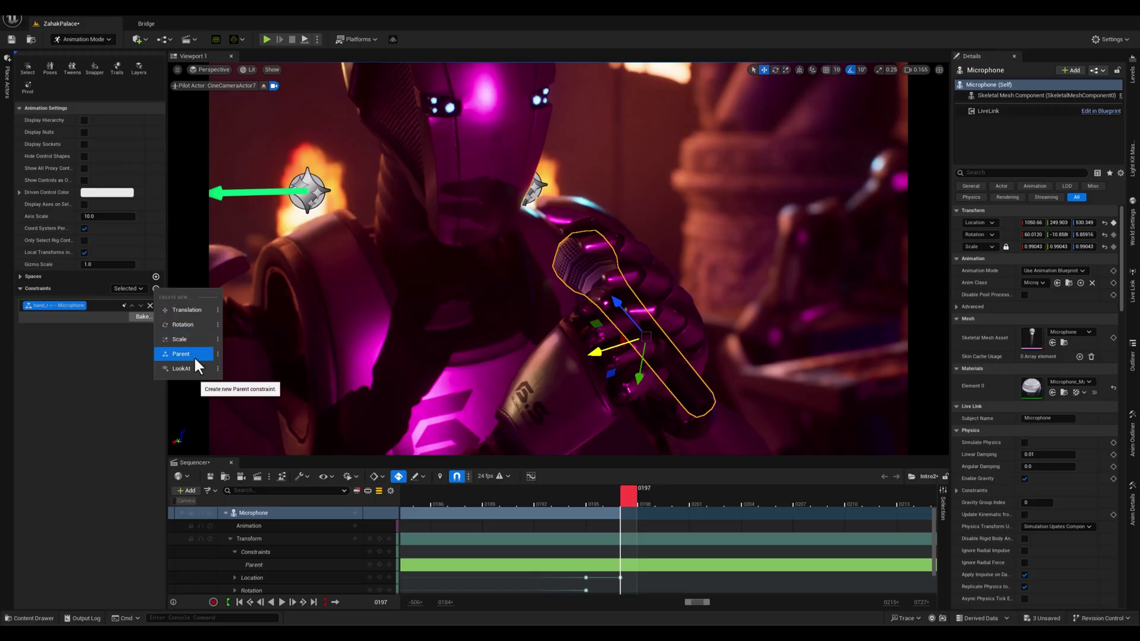
pyautogui.click(194, 355)
pyautogui.click(386, 303)
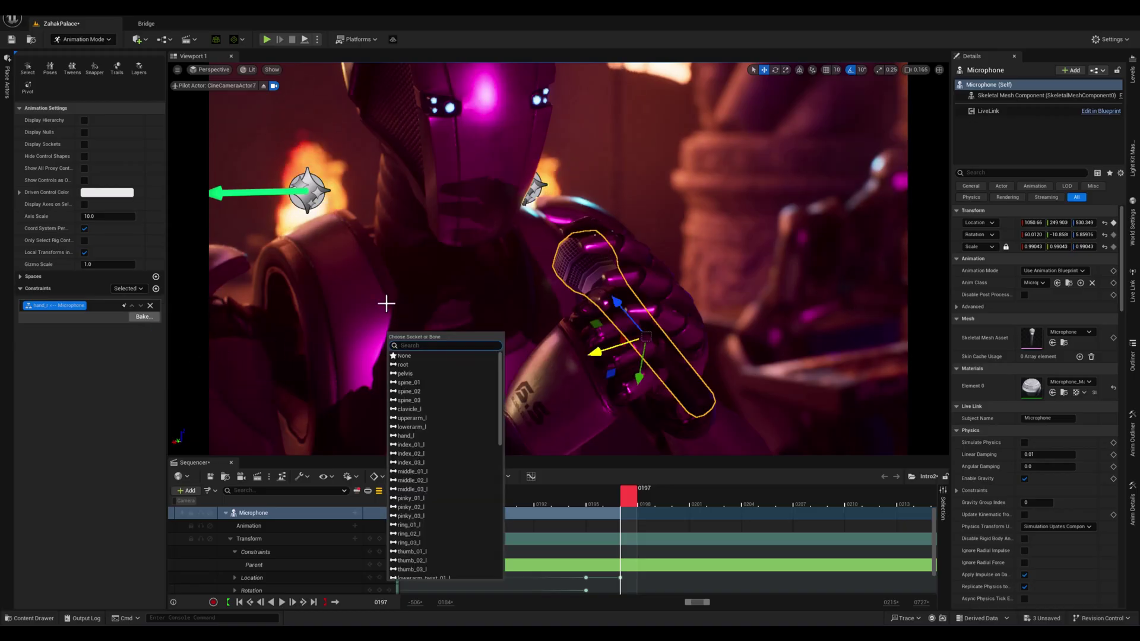
pyautogui.write('hand')
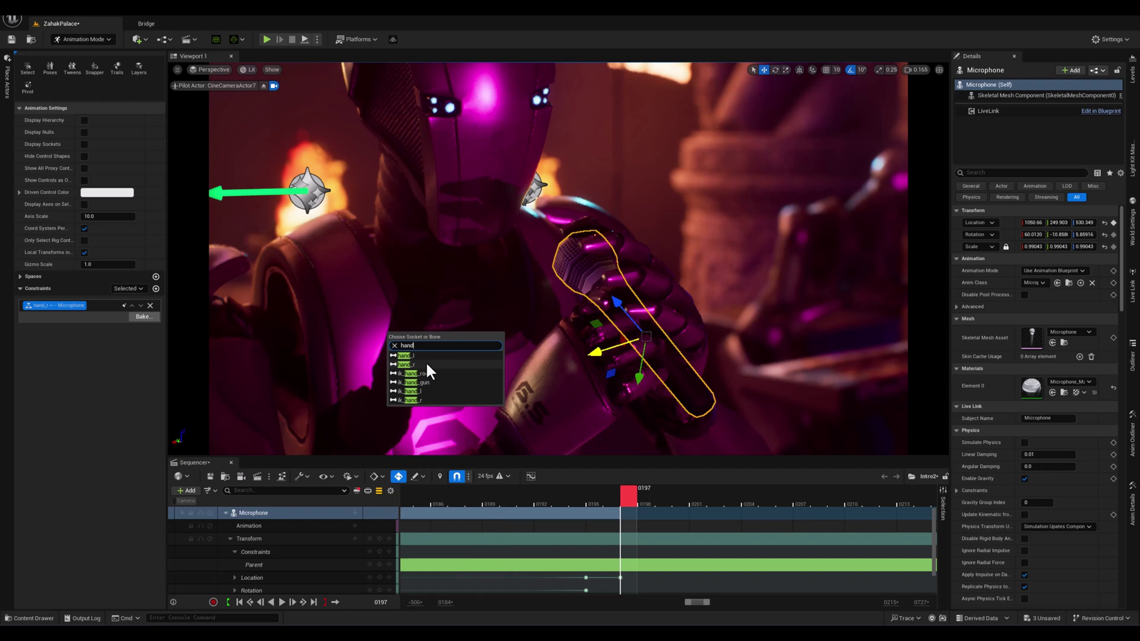
pyautogui.click(426, 355)
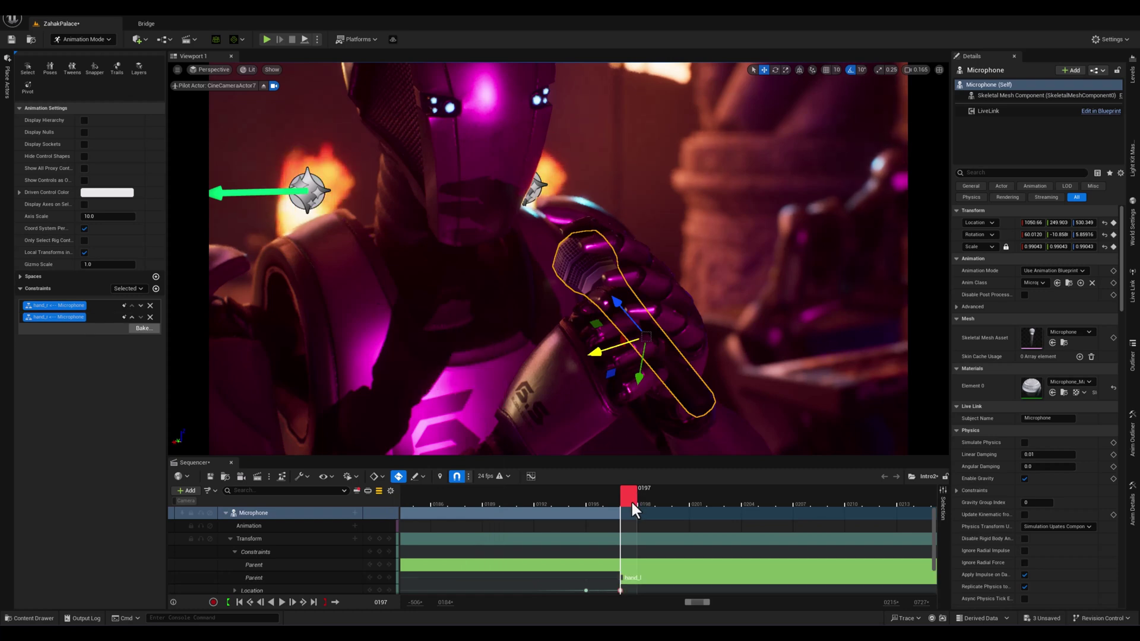
# Step: Deactivate the Microphone's hand_r Parent constraint at frame 200
pyautogui.moveTo(630, 499)
pyautogui.mouseDown()
pyautogui.moveTo(803, 497)
pyautogui.moveTo(600, 514)
pyautogui.moveTo(634, 512)
pyautogui.mouseUp()
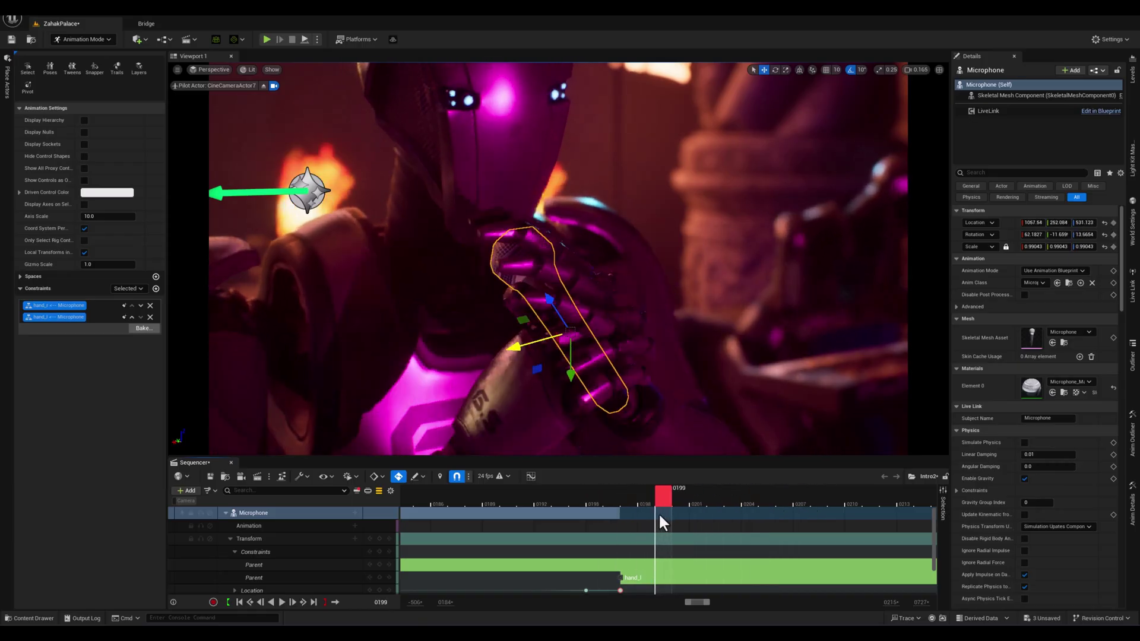
pyautogui.moveTo(660, 514); pyautogui.dragTo(678, 514)
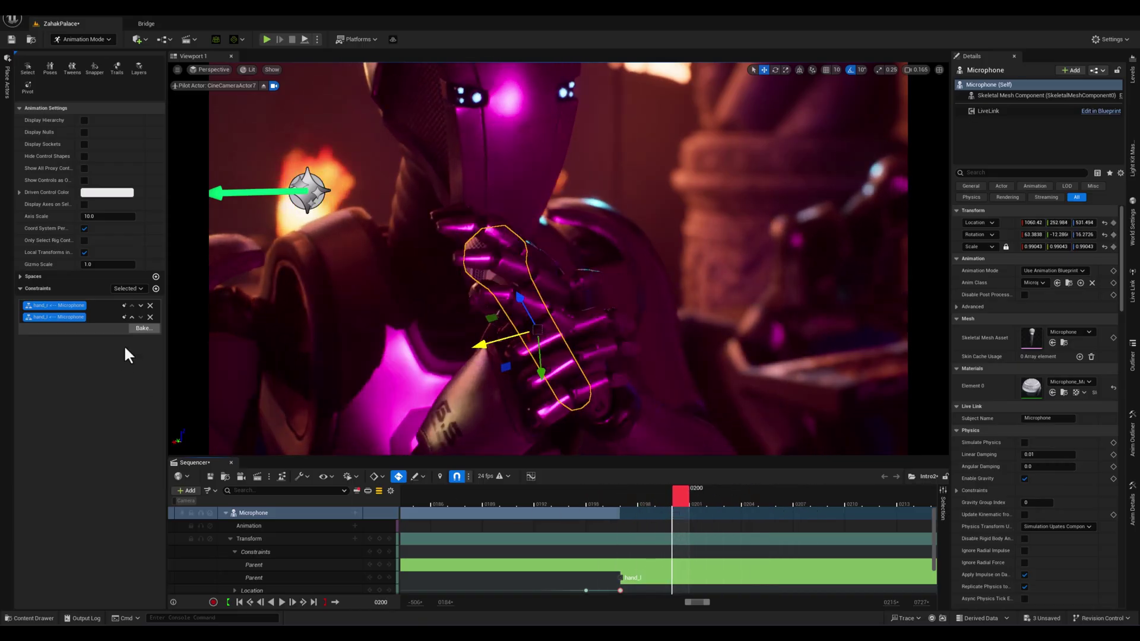
pyautogui.click(124, 305)
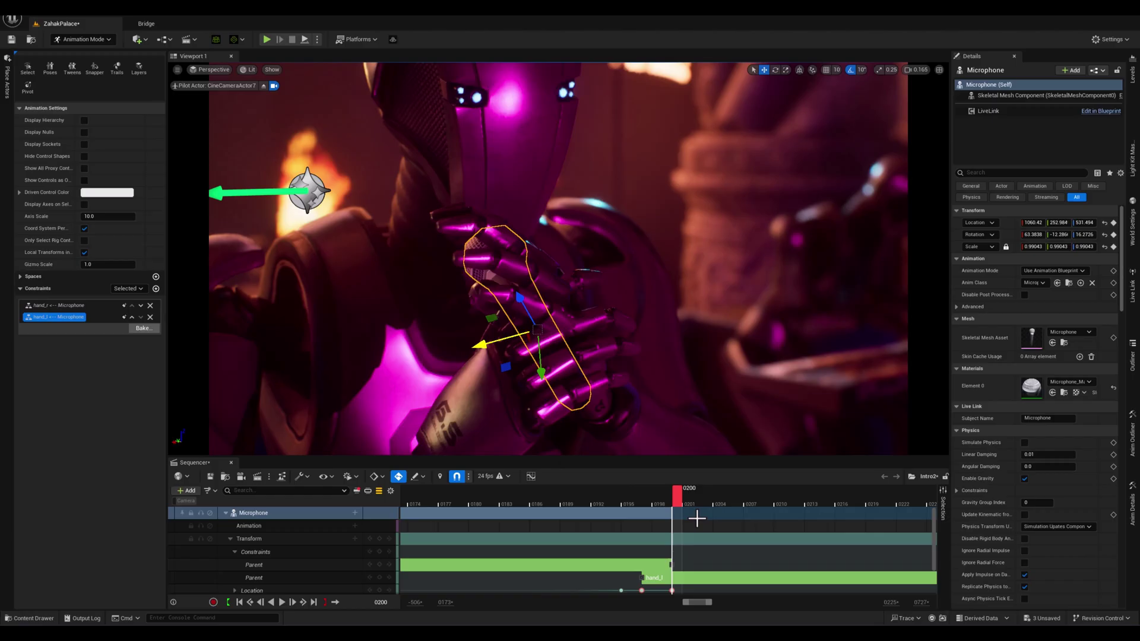
# Step: Play and scrub the sequence across frames 197 to 200 to check the microphone's handover between the hands
pyautogui.moveTo(703, 539); pyautogui.dragTo(626, 528, button='right')
pyautogui.moveTo(608, 494); pyautogui.dragTo(486, 506)
pyautogui.press('space')
pyautogui.press('space')
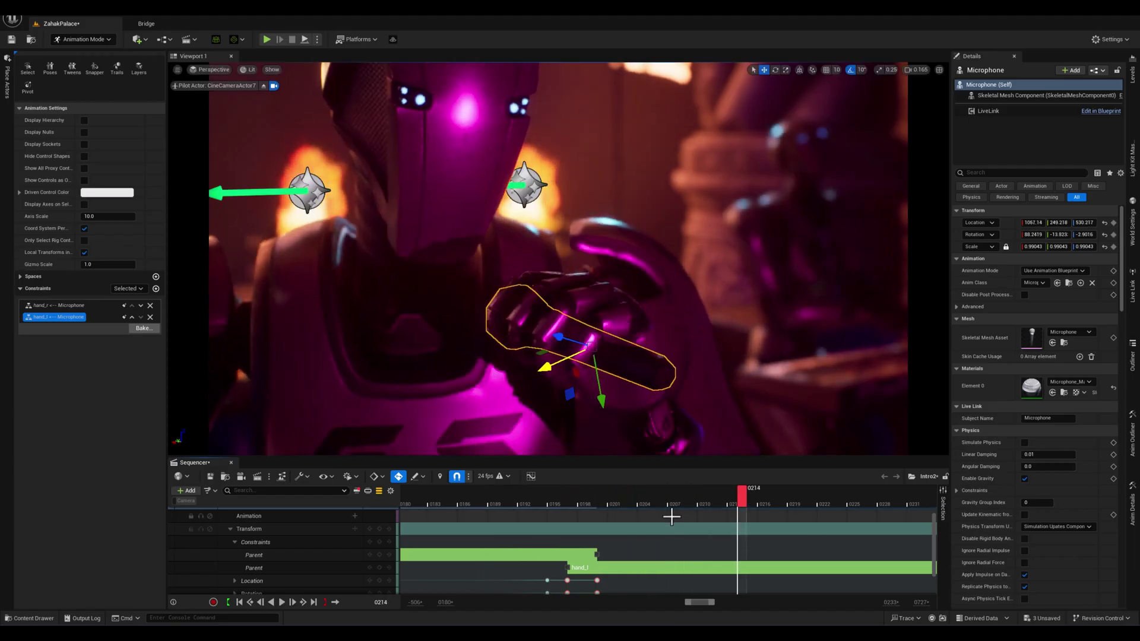
pyautogui.moveTo(696, 504); pyautogui.dragTo(605, 508)
pyautogui.click(569, 500)
pyautogui.press('space')
pyautogui.press('space')
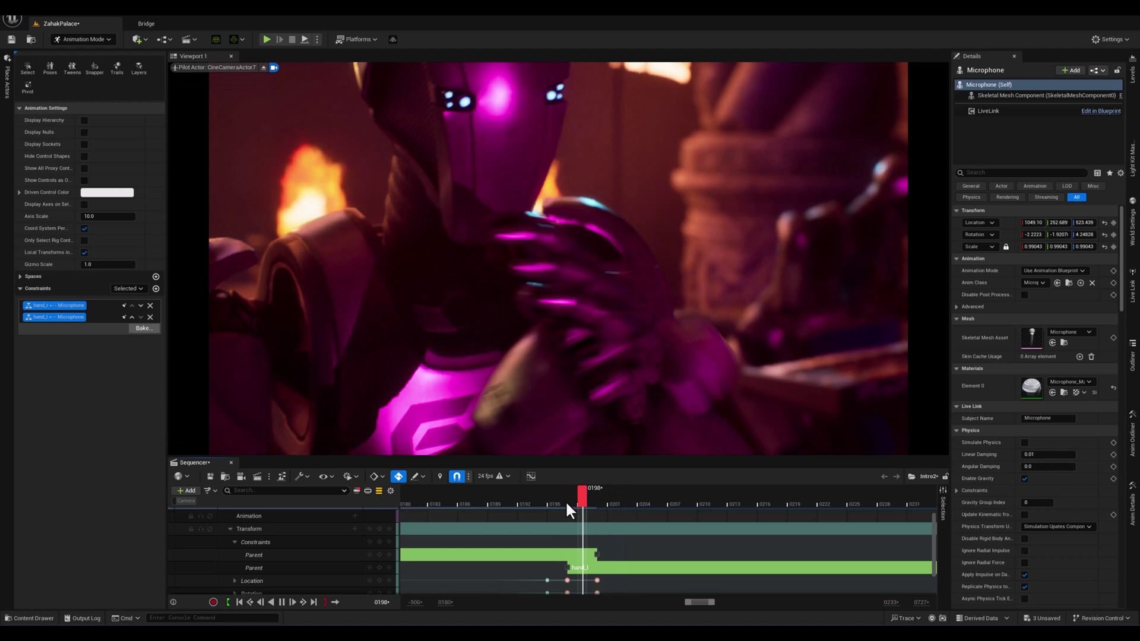
pyautogui.moveTo(591, 499); pyautogui.dragTo(583, 500)
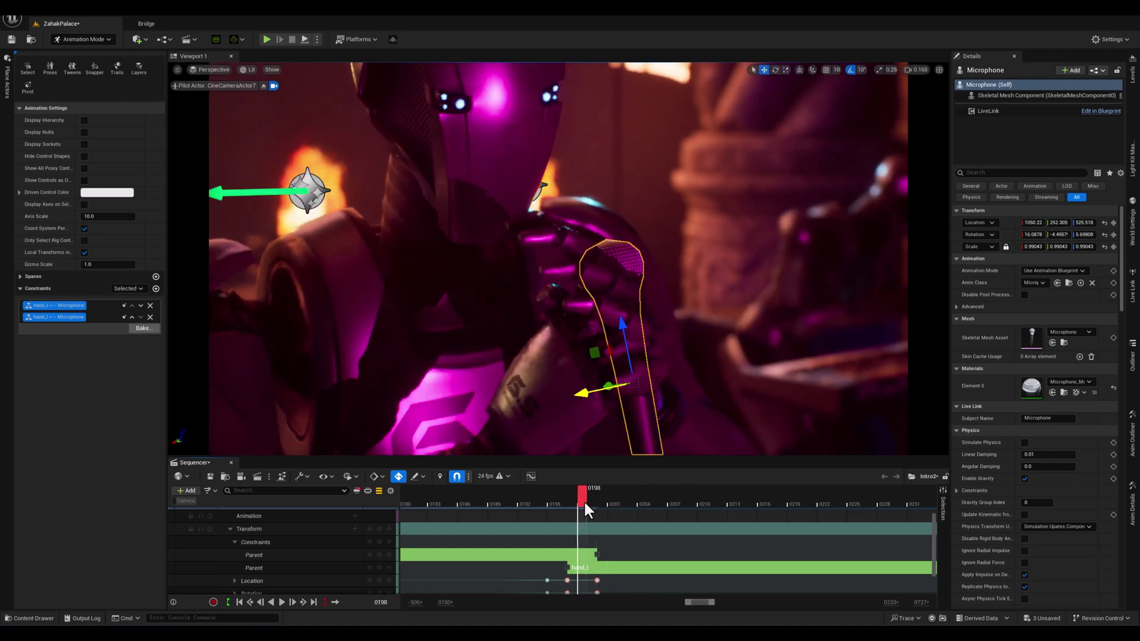
# Step: Open the curve editor and isolate the Microphone's rotation Roll curve, framing its keys around the handover
pyautogui.click(530, 476)
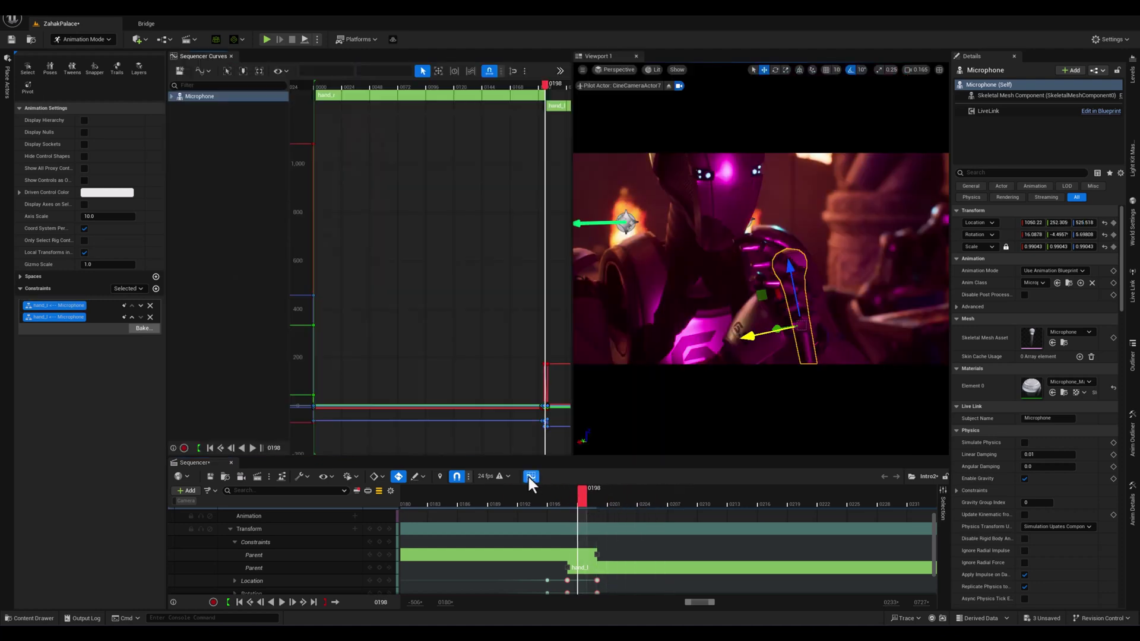
pyautogui.click(596, 499)
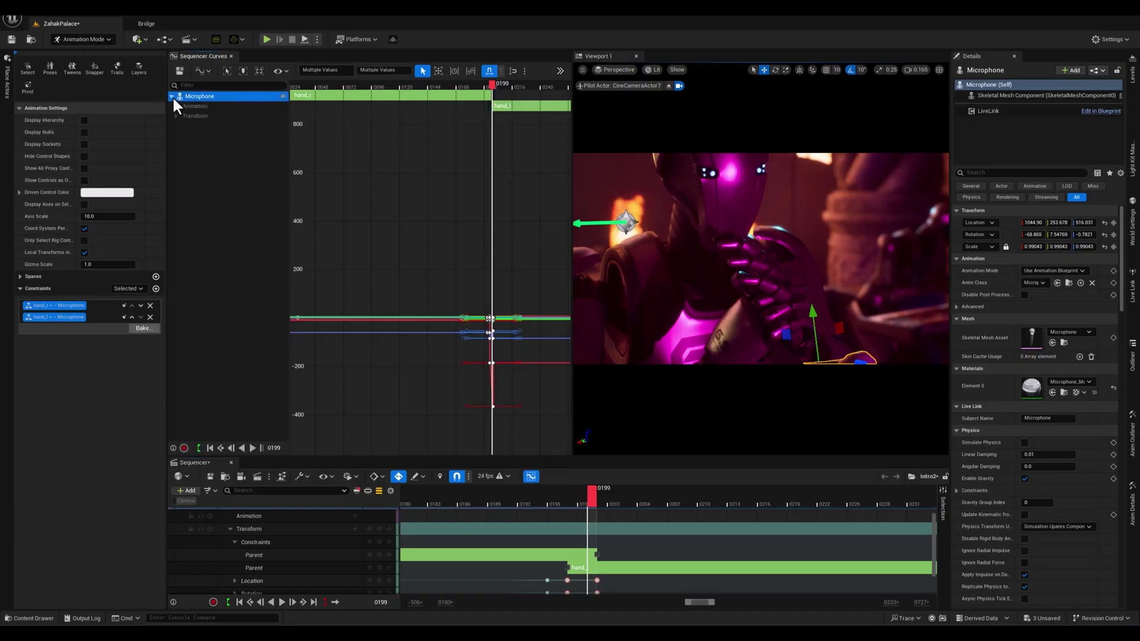
pyautogui.click(199, 136)
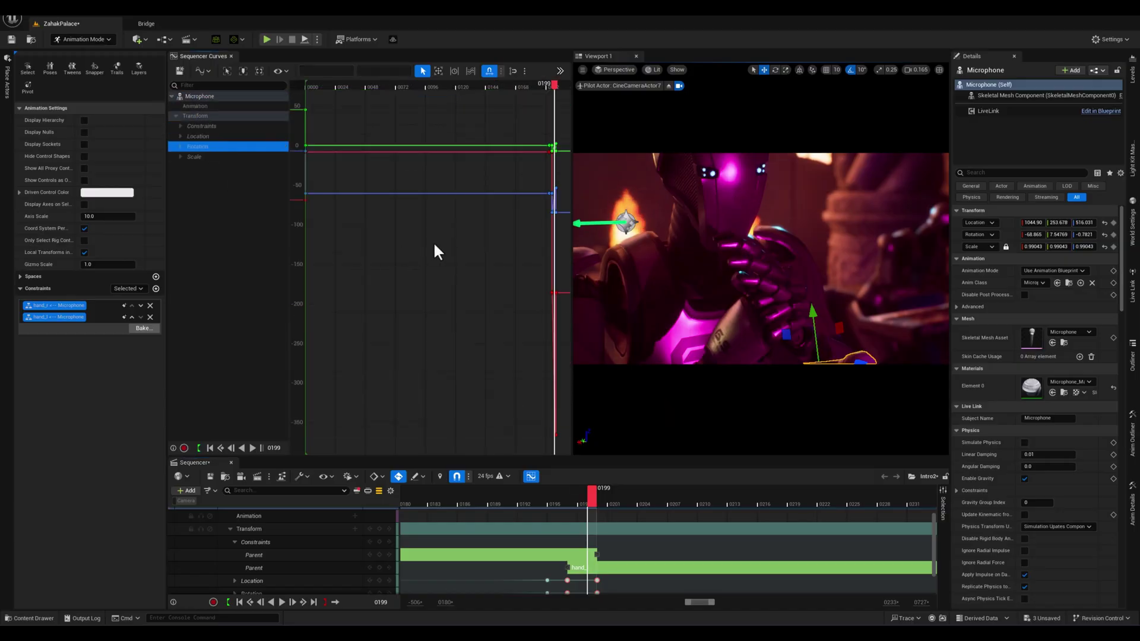
pyautogui.scroll(8, 483, 222)
pyautogui.moveTo(494, 255); pyautogui.dragTo(428, 94, button='right')
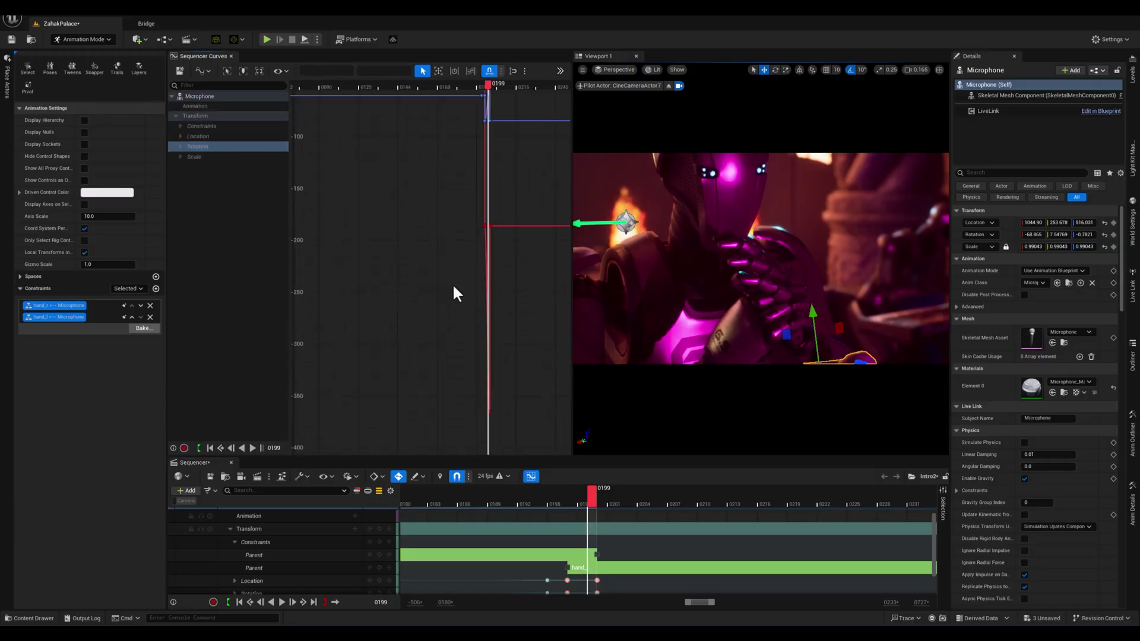
pyautogui.scroll(-3, 504, 335)
pyautogui.click(180, 146)
pyautogui.click(196, 156)
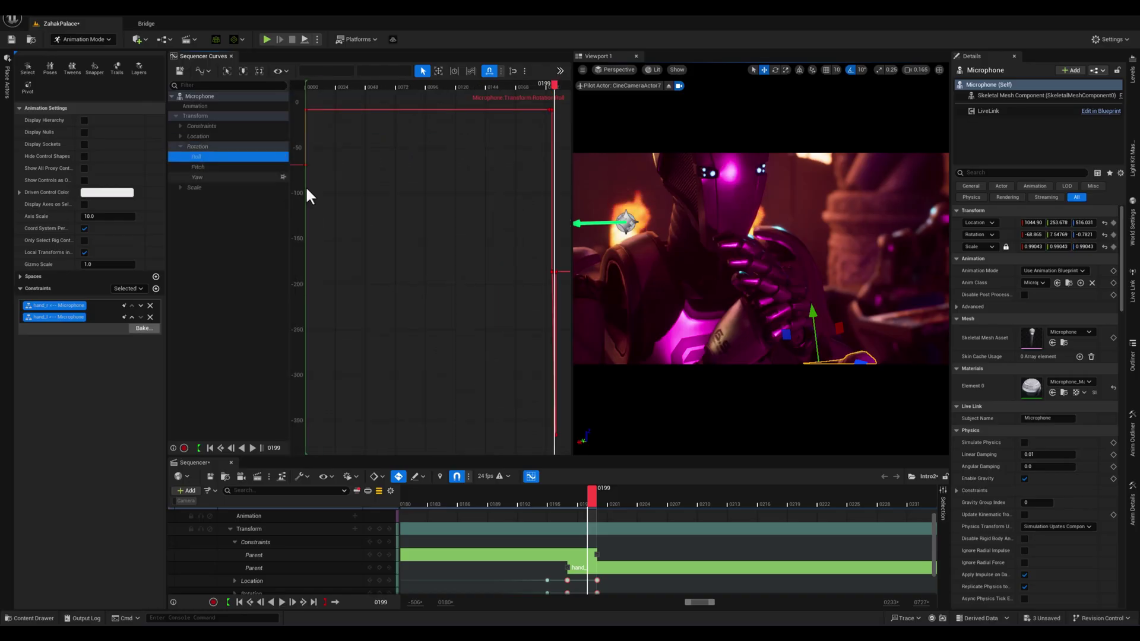
pyautogui.scroll(-3, 476, 344)
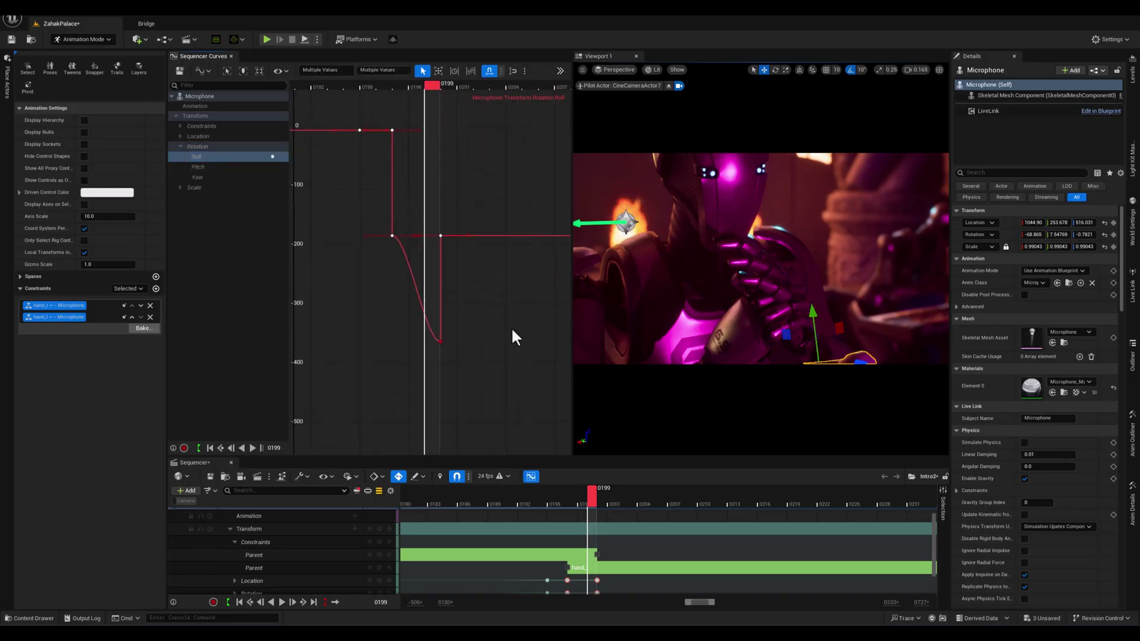
# Step: Raise the lower Roll key at frame 200 to about -186.9, levelling the curve through the handover, and scrub to check
pyautogui.moveTo(429, 89)
pyautogui.mouseDown()
pyautogui.moveTo(409, 86)
pyautogui.moveTo(442, 94)
pyautogui.mouseUp()
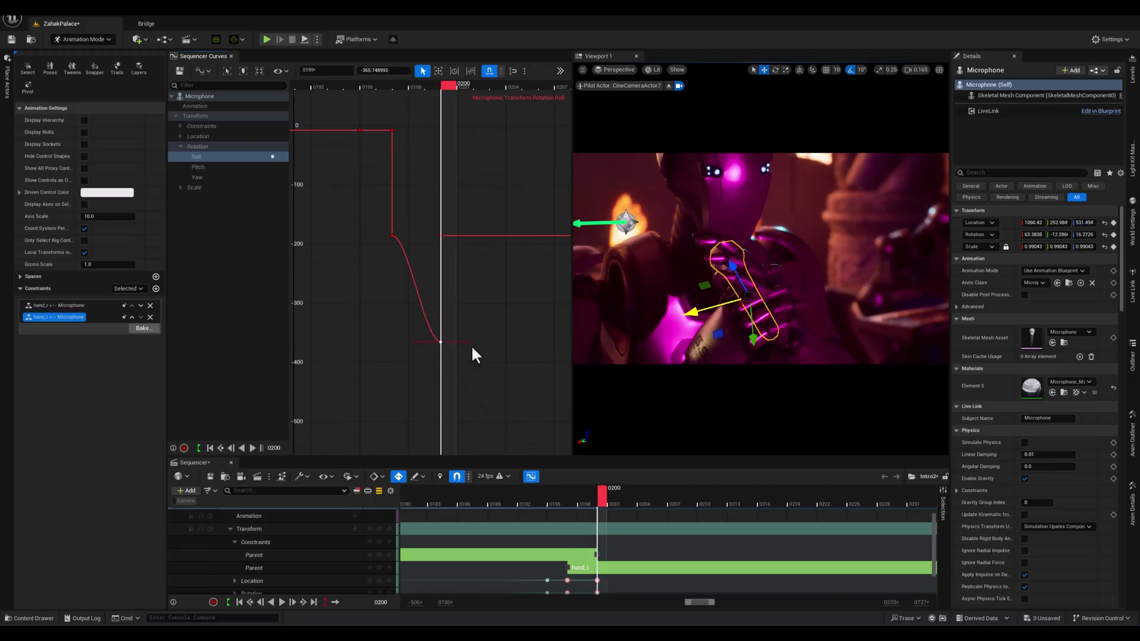
pyautogui.moveTo(455, 252); pyautogui.dragTo(452, 239)
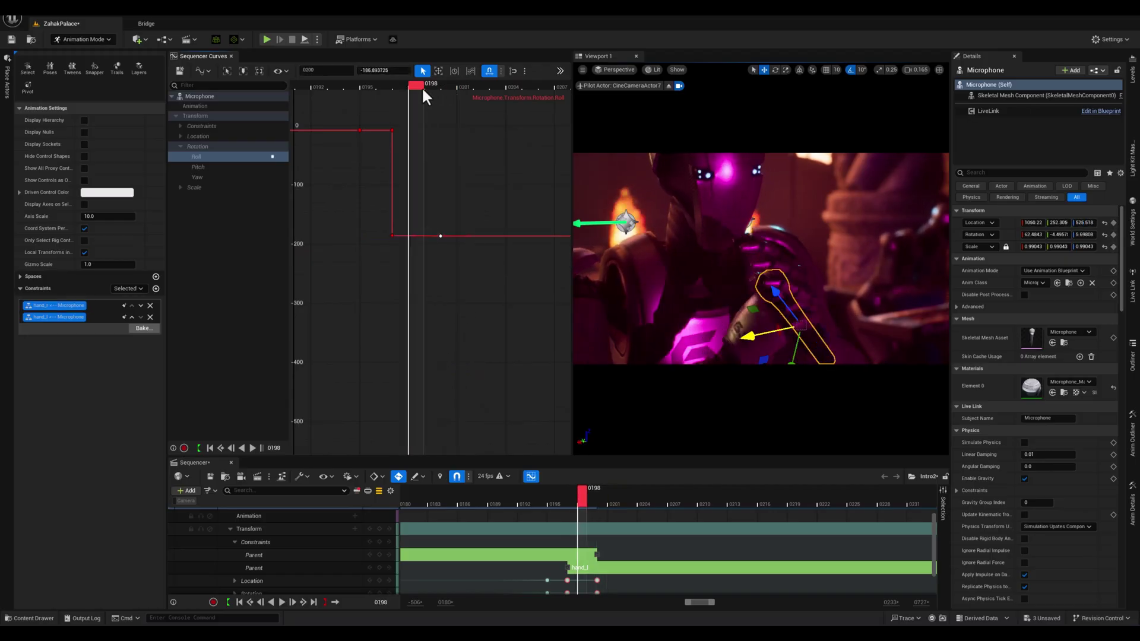
pyautogui.moveTo(446, 86)
pyautogui.mouseDown()
pyautogui.moveTo(407, 90)
pyautogui.moveTo(430, 91)
pyautogui.mouseUp()
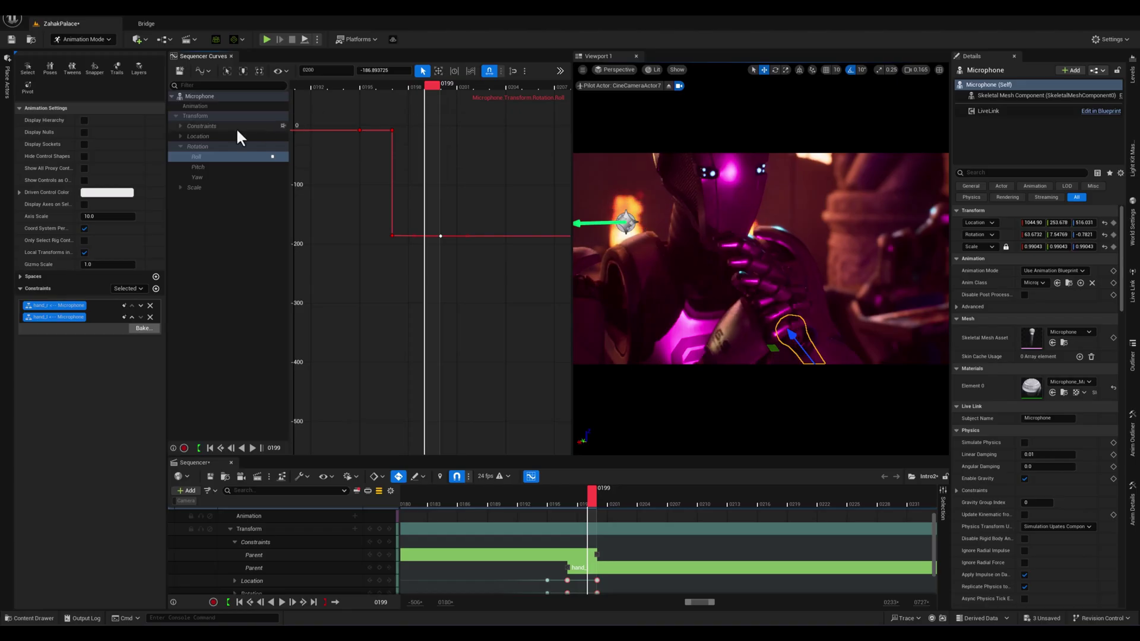
# Step: On the Microphone's Location X curve, raise the lower key at frame 200 level with the value that follows it
pyautogui.click(180, 136)
pyautogui.click(194, 146)
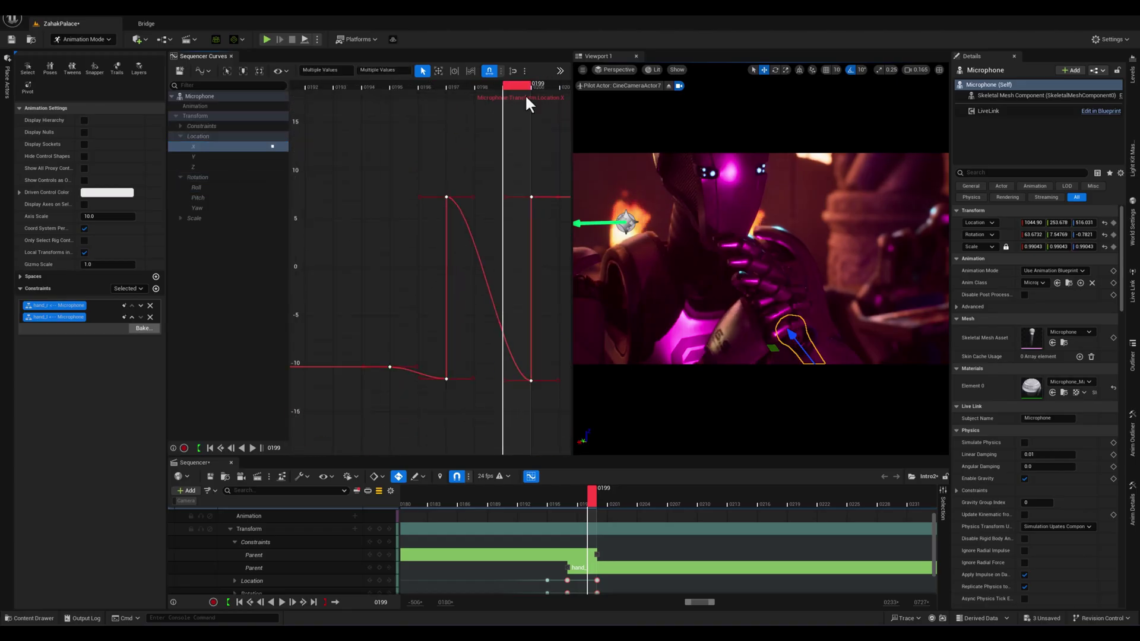
pyautogui.moveTo(526, 98)
pyautogui.mouseDown()
pyautogui.moveTo(444, 90)
pyautogui.moveTo(538, 98)
pyautogui.mouseUp()
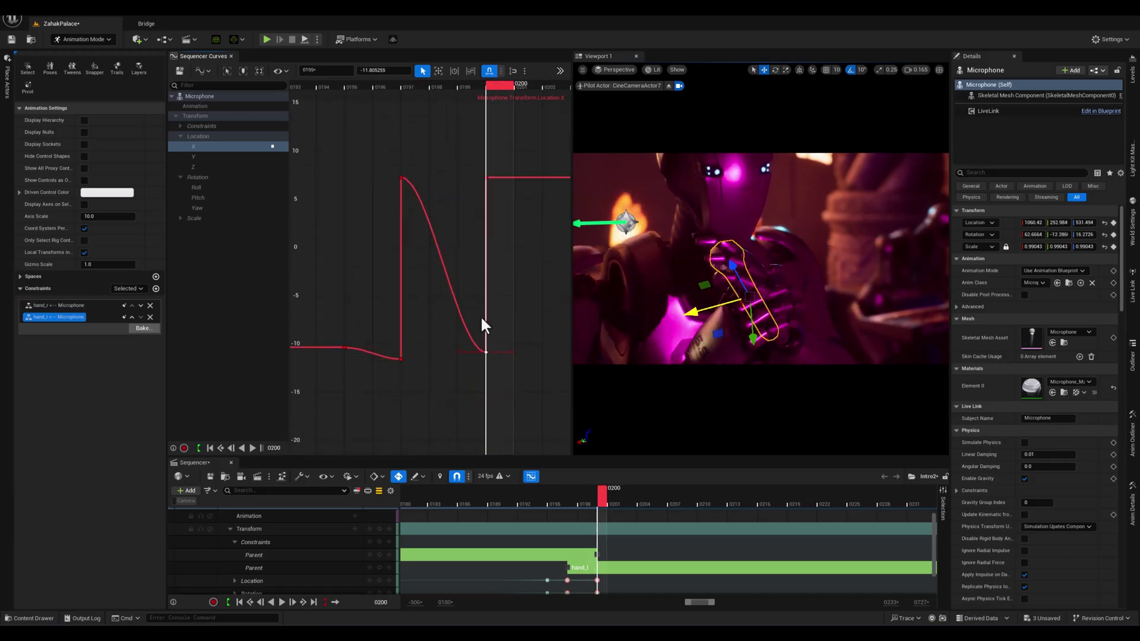
pyautogui.moveTo(472, 169); pyautogui.dragTo(473, 149, button='middle')
pyautogui.moveTo(494, 88); pyautogui.dragTo(631, 101)
pyautogui.moveTo(513, 105); pyautogui.dragTo(470, 116)
# Step: On the Microphone's Location Y curve, lower the upper key at frame 200 to about -2.64
pyautogui.click(220, 156)
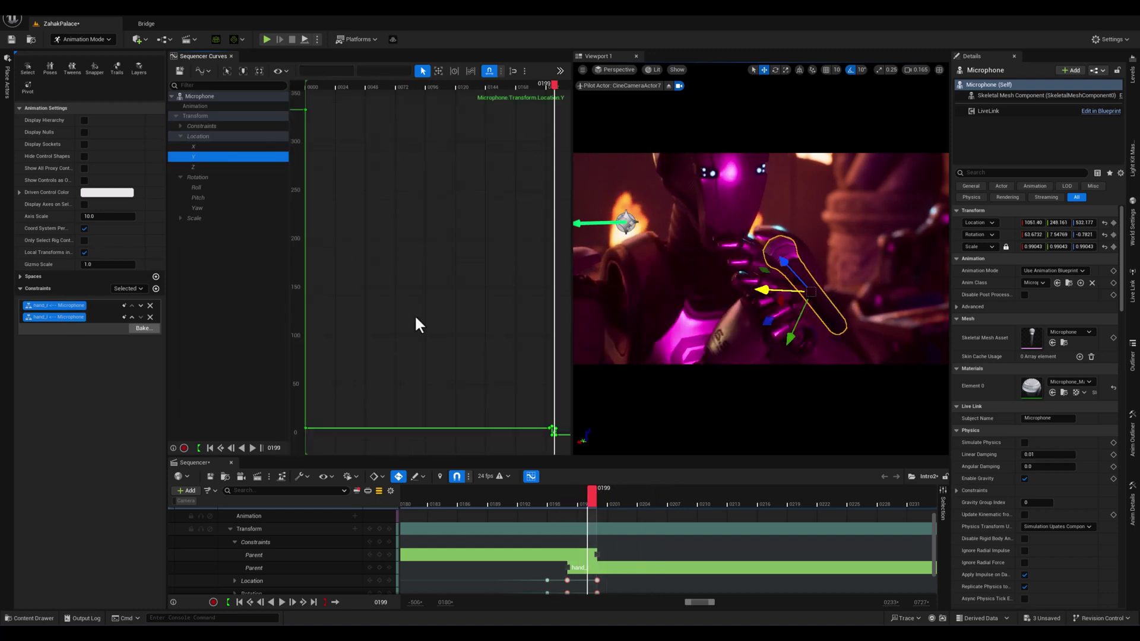
pyautogui.moveTo(536, 401); pyautogui.dragTo(569, 450)
pyautogui.press('f')
pyautogui.scroll(-4, 464, 320)
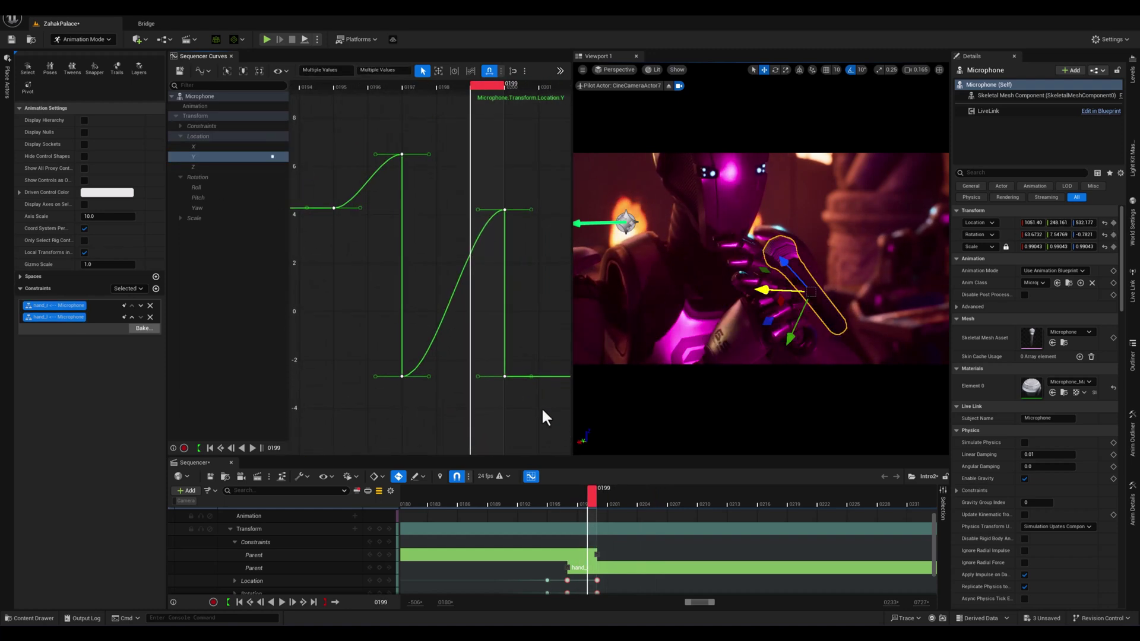
pyautogui.moveTo(523, 372); pyautogui.dragTo(524, 373)
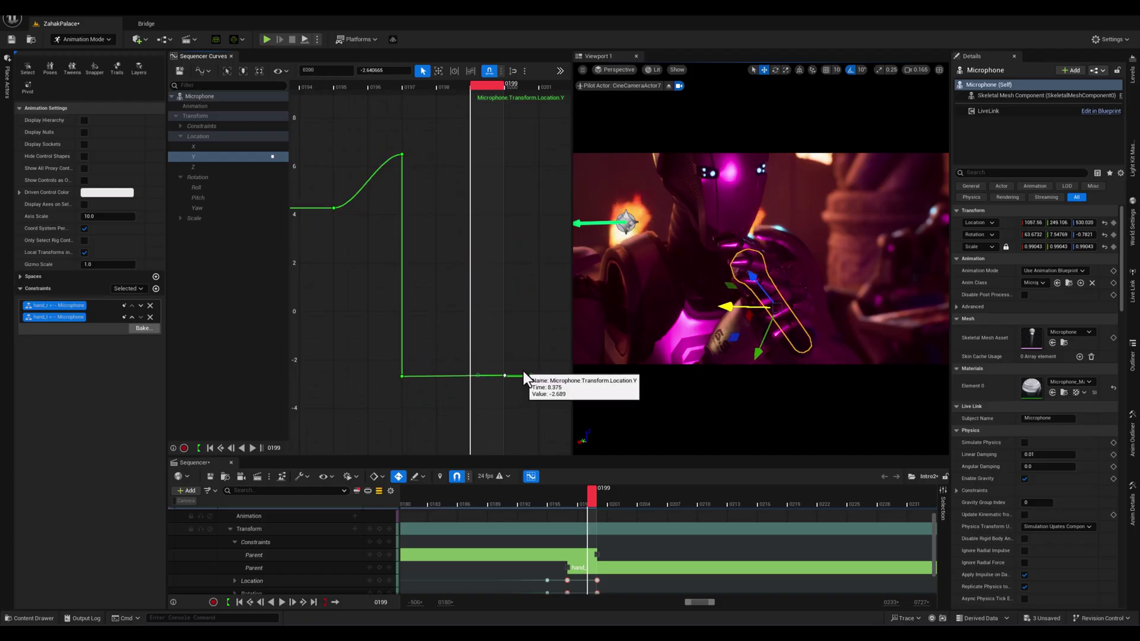
# Step: Scrub back before frame 197 and play the sequence to check the smoothed handover
pyautogui.moveTo(484, 87); pyautogui.dragTo(366, 110)
pyautogui.press('space')
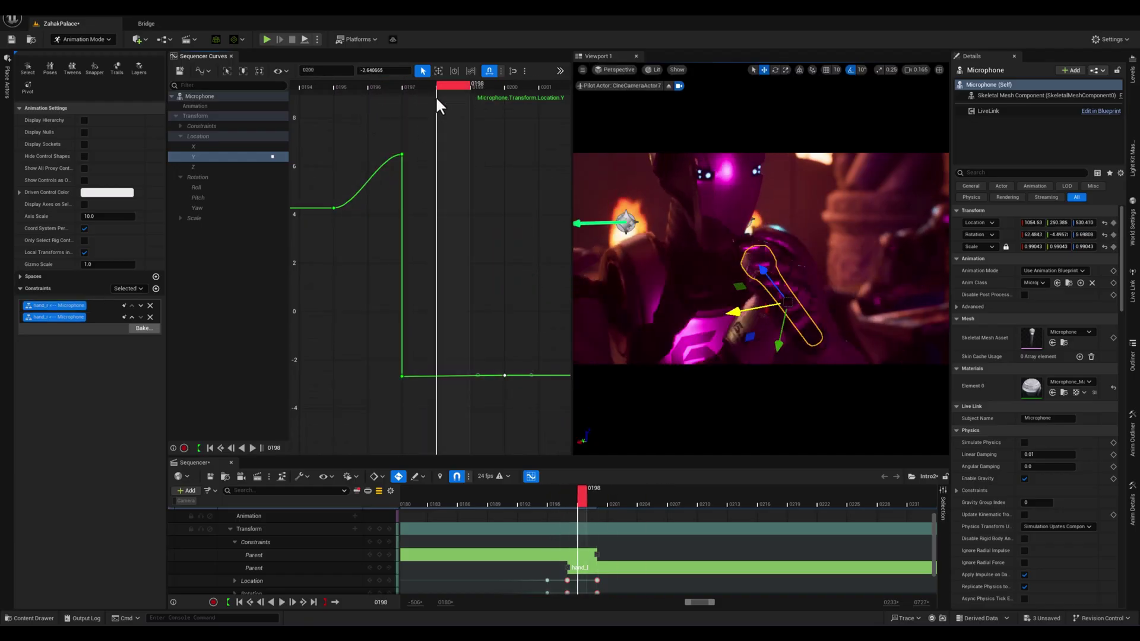
pyautogui.press('space')
pyautogui.moveTo(437, 98); pyautogui.dragTo(269, 115)
pyautogui.press('space')
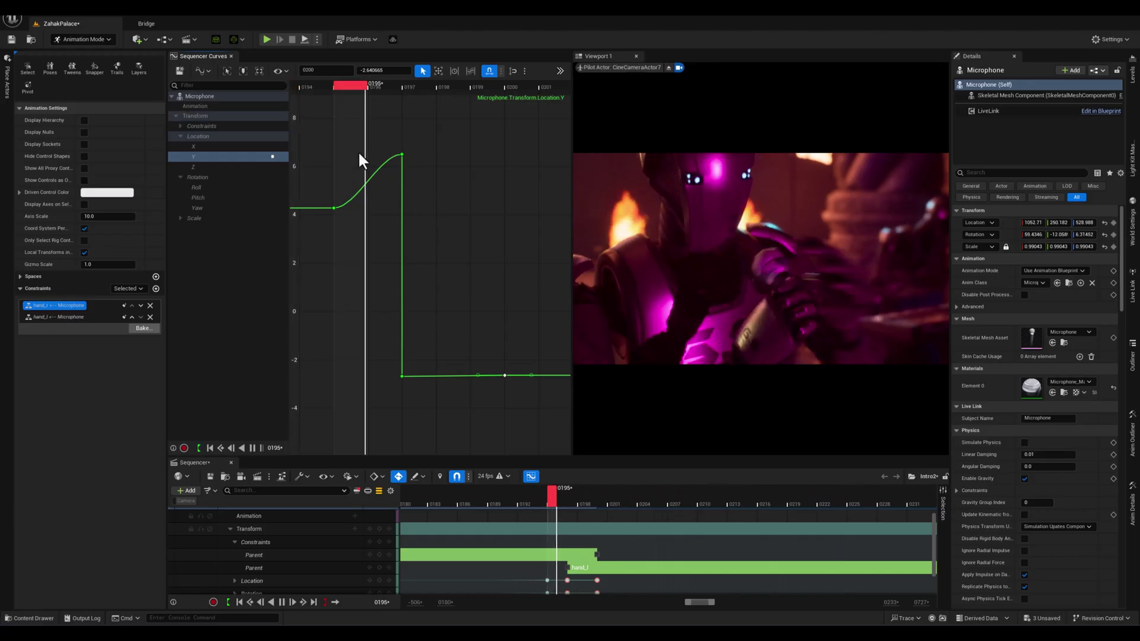
pyautogui.press('space')
# Step: Close the curve editor, deselect the Microphone and play the sequence from before the handover
pyautogui.click(530, 476)
pyautogui.moveTo(532, 497); pyautogui.dragTo(440, 499)
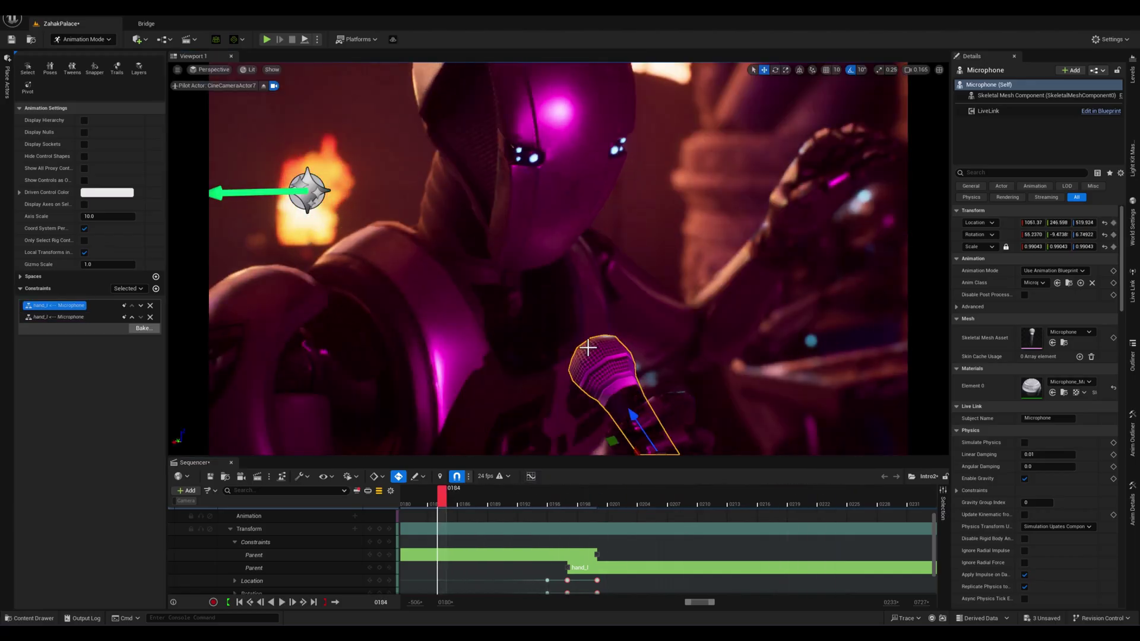
pyautogui.press('Escape')
pyautogui.press('space')
pyautogui.press('space')
pyautogui.click(410, 498)
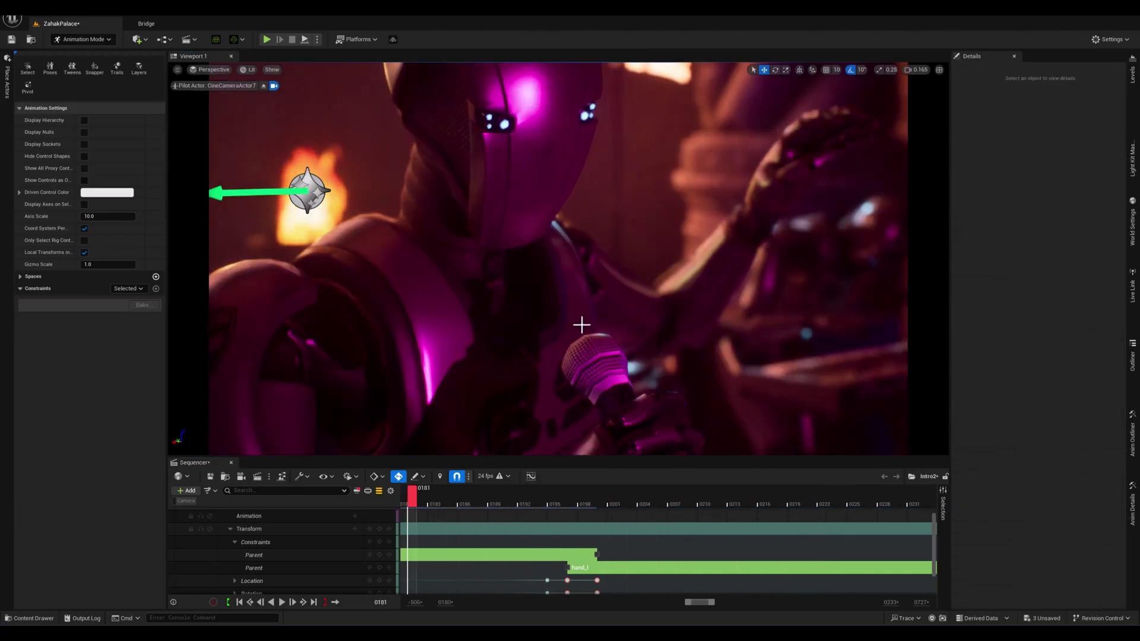
# Step: Pull the camera back to a wider view of the singing robot and play the handover animation
pyautogui.moveTo(580, 326); pyautogui.dragTo(580, 296, button='right')
pyautogui.scroll(1, 579, 326)
pyautogui.press('s')
pyautogui.press('space')
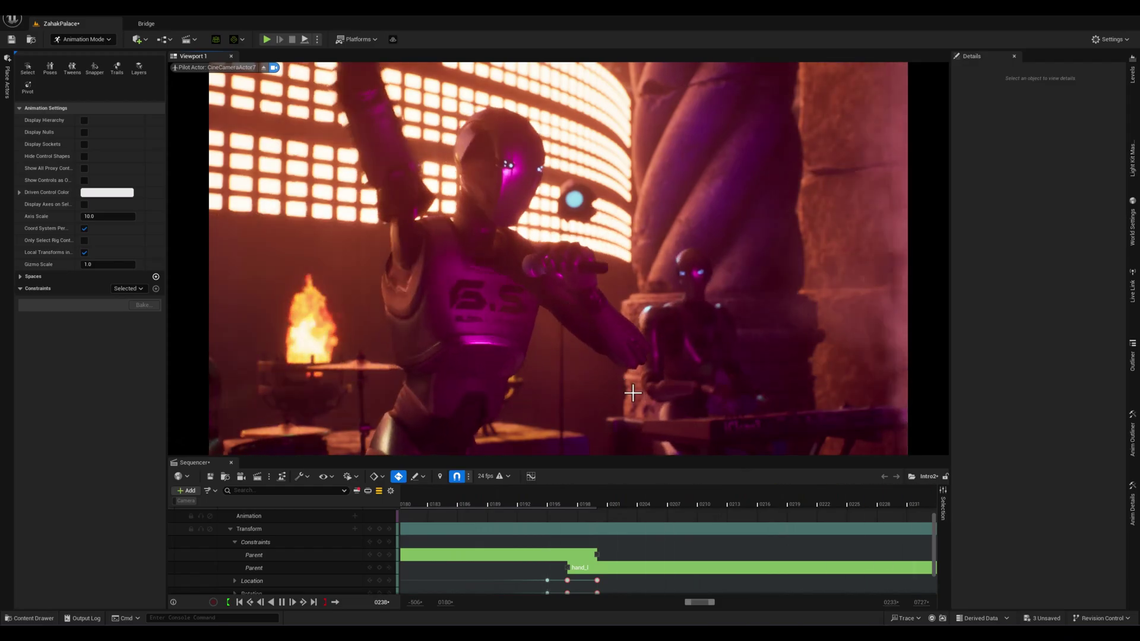
pyautogui.press('space')
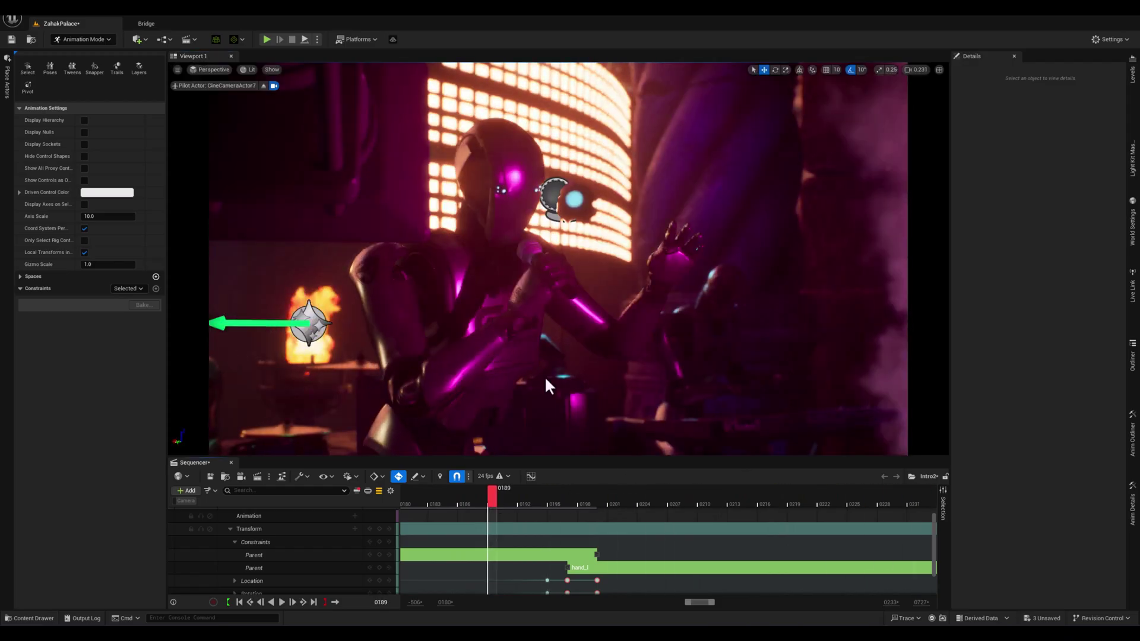